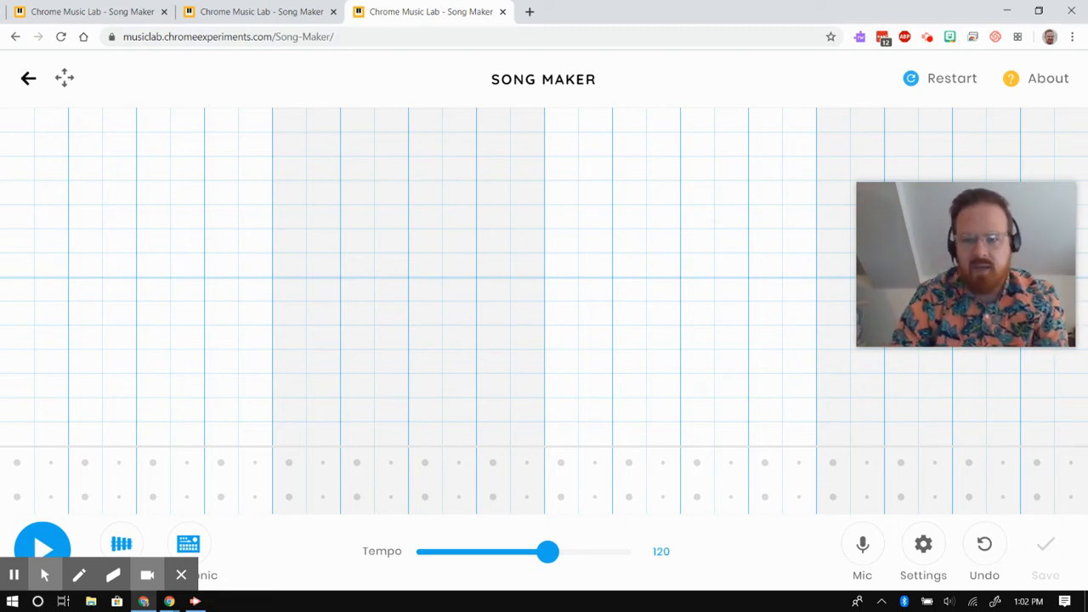
Switch to the scribbled song and fill every remaining empty note cell in the last twelve columns of the grid.
left_click(593, 61)
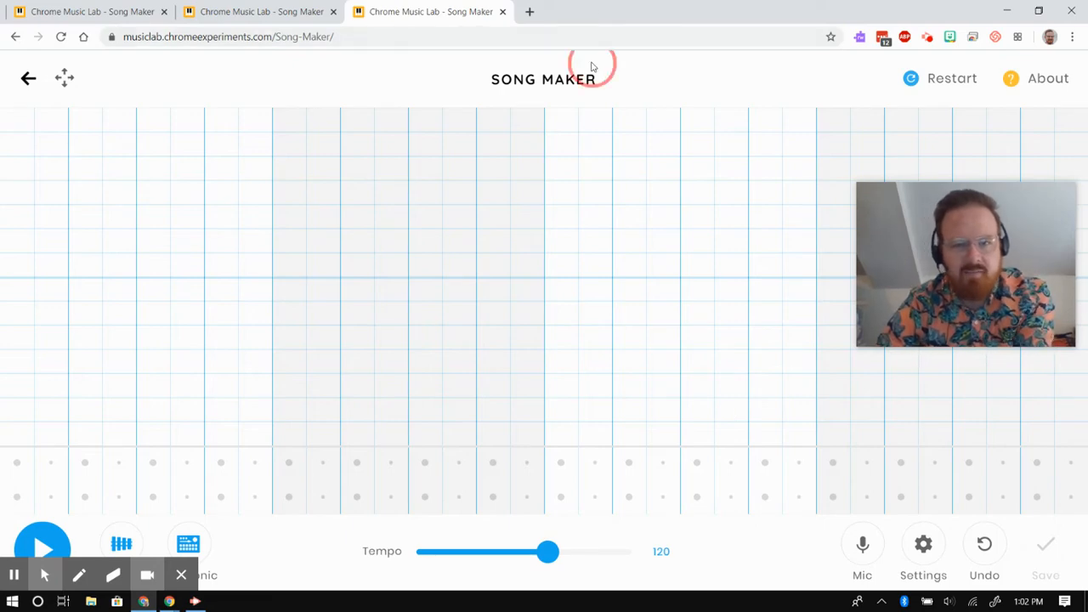
left_click(221, 11)
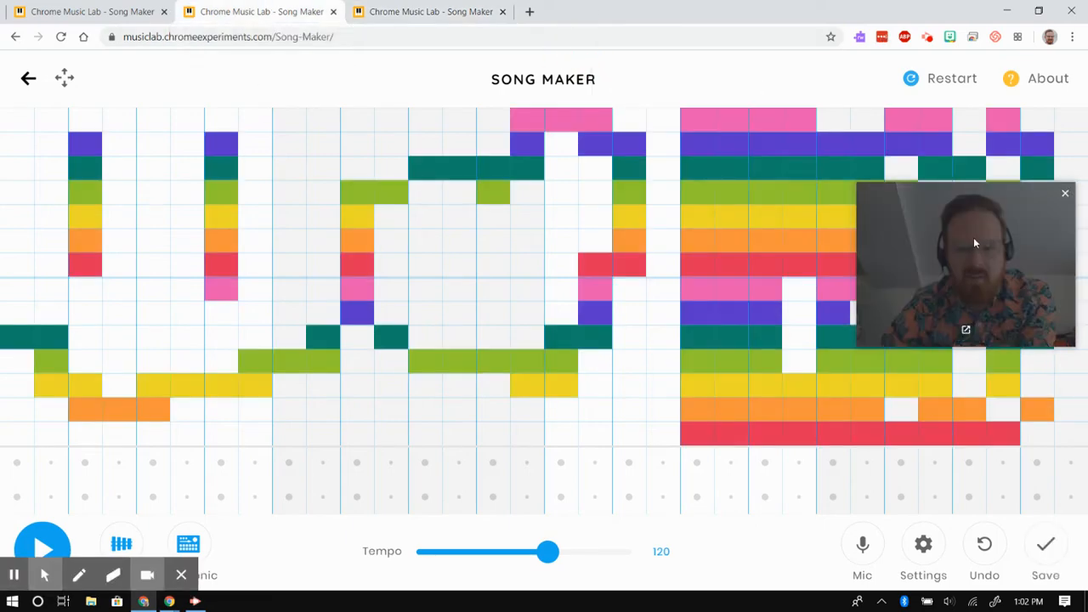
left_click_drag(974, 237, 1087, 403)
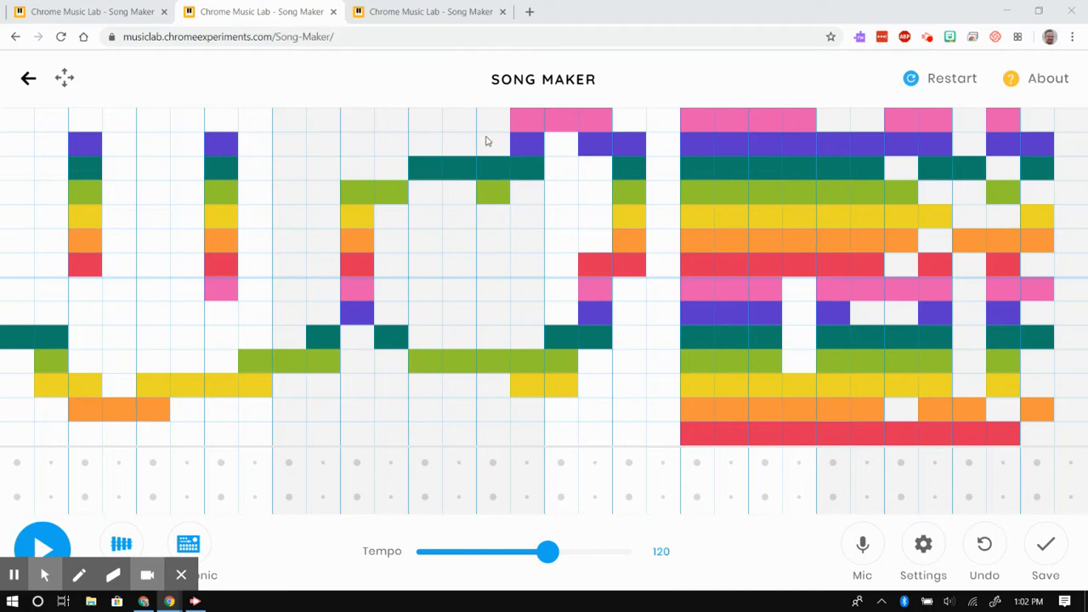
left_click_drag(805, 297, 807, 372)
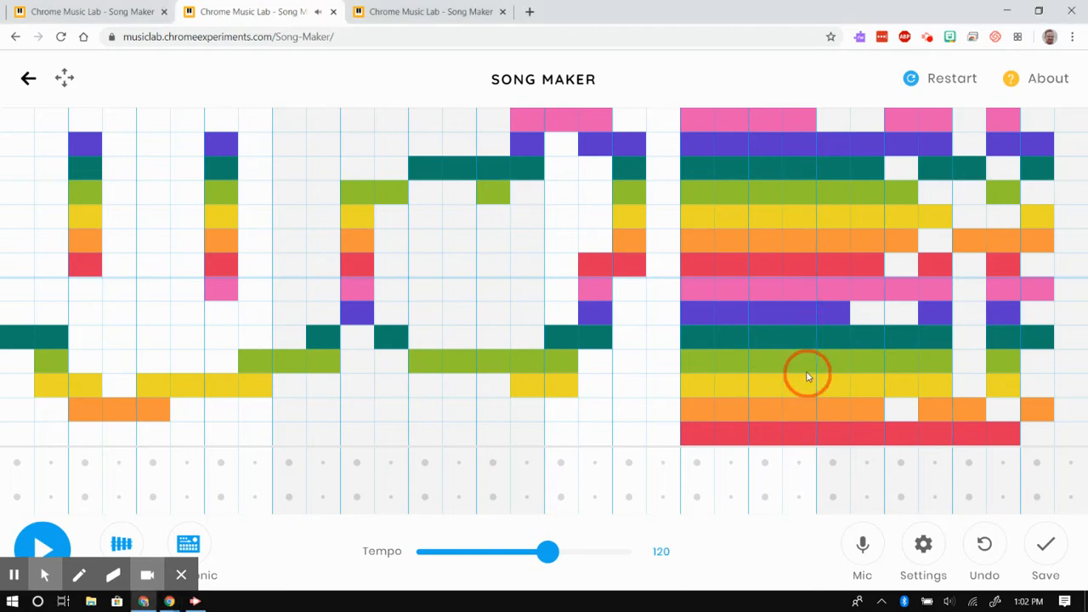
left_click(868, 123)
mouse_move(873, 295)
left_mouse_down()
mouse_move(882, 311)
mouse_move(891, 151)
mouse_move(899, 403)
mouse_move(927, 176)
mouse_move(984, 209)
mouse_move(975, 413)
mouse_move(1020, 304)
mouse_move(1001, 216)
mouse_move(1011, 133)
mouse_move(1068, 170)
mouse_move(1072, 388)
mouse_move(1045, 440)
left_mouse_up()
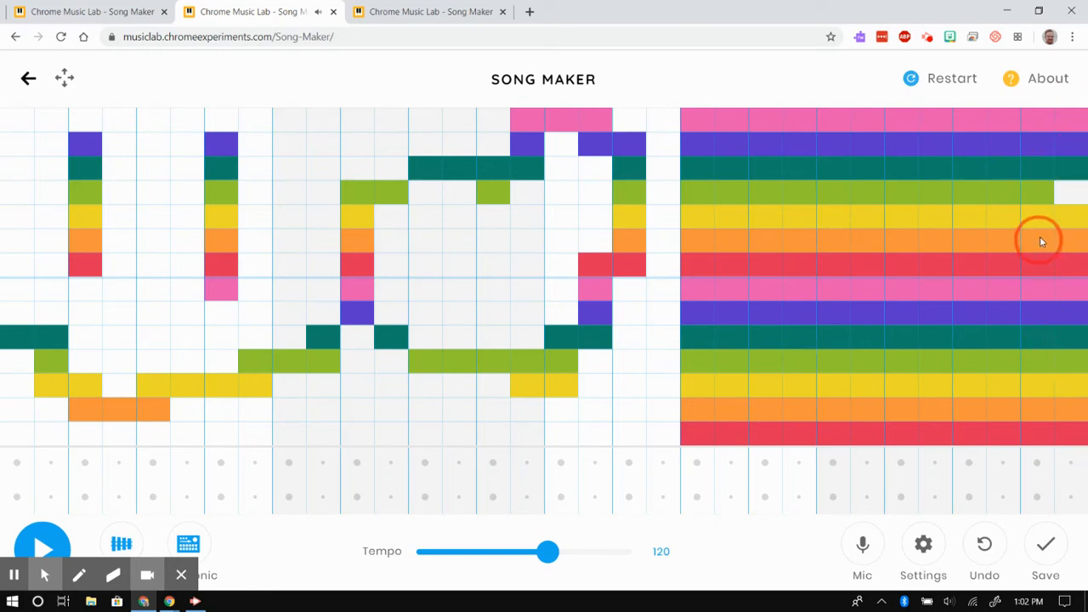
left_click_drag(1041, 242, 1071, 181)
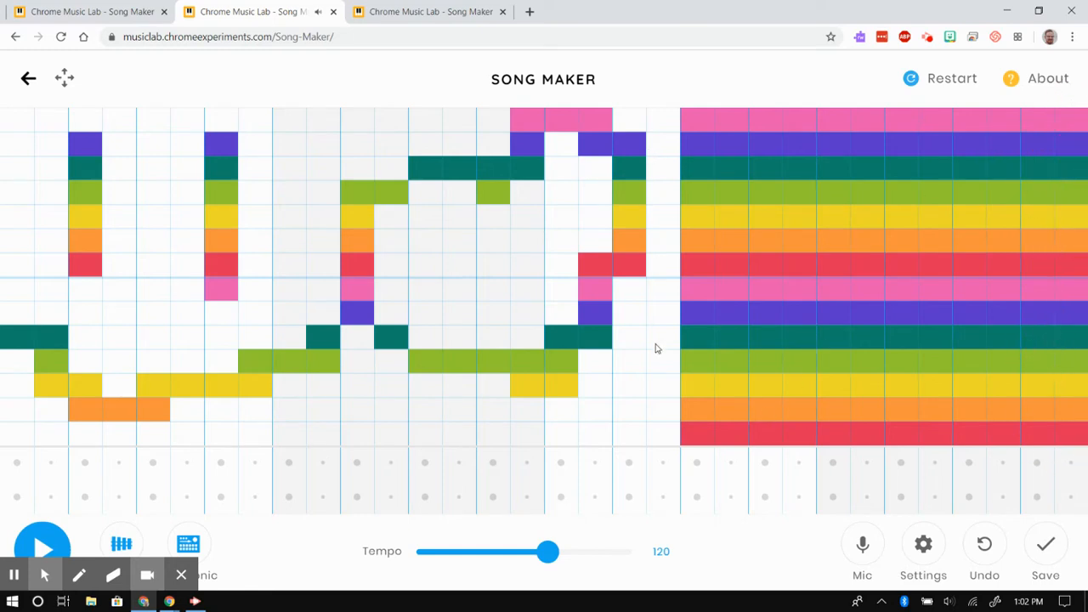
Fill the whole note column just before the solid colour block, from the lowest row to the highest.
left_click(662, 442)
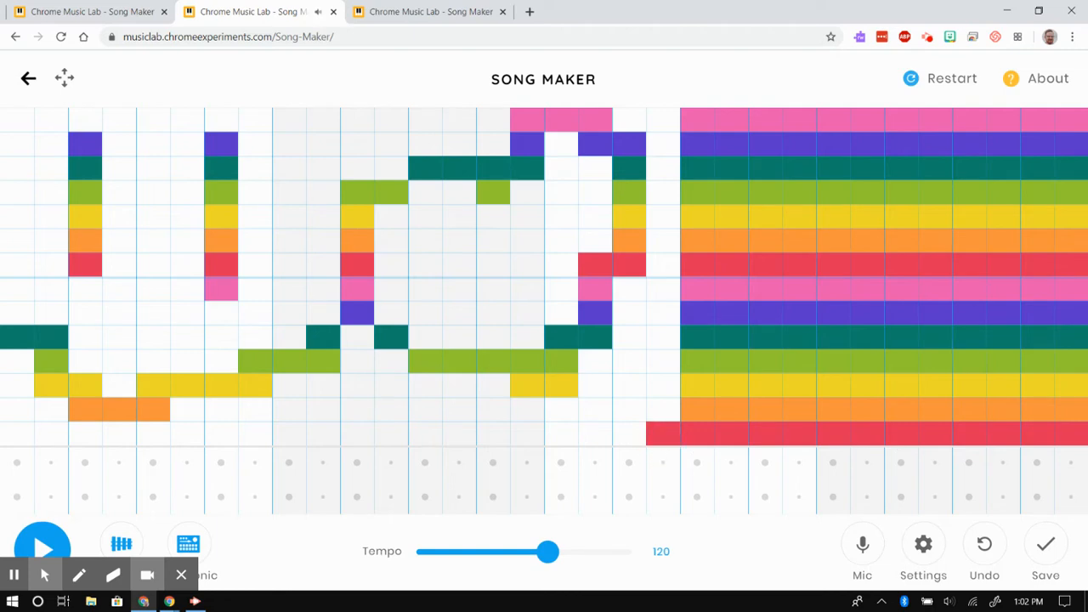
left_click(667, 269)
left_click(668, 442)
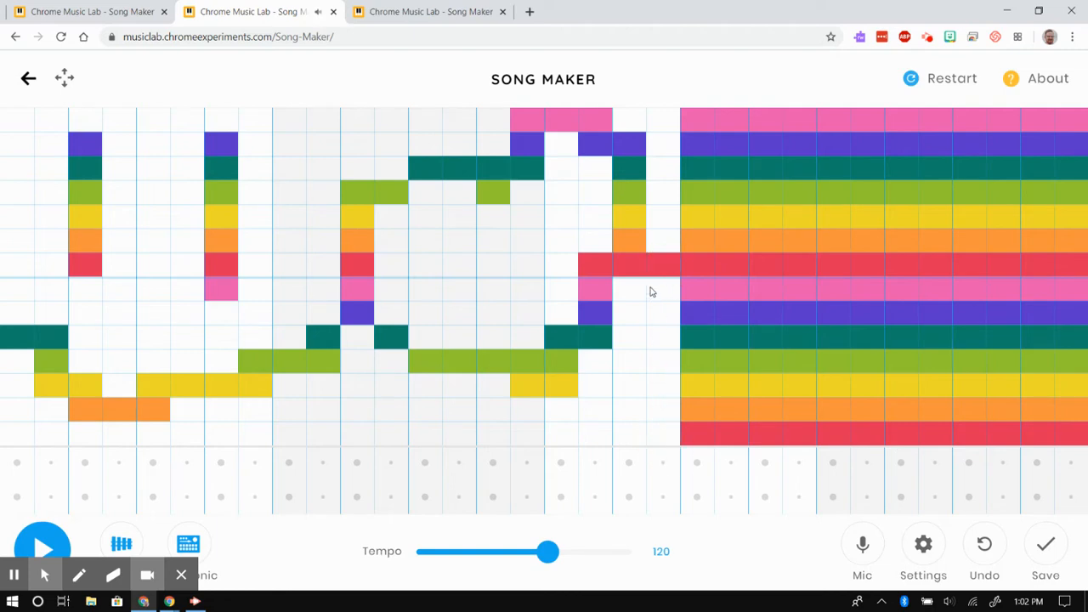
left_click(657, 269)
left_click(657, 269)
left_click(667, 435)
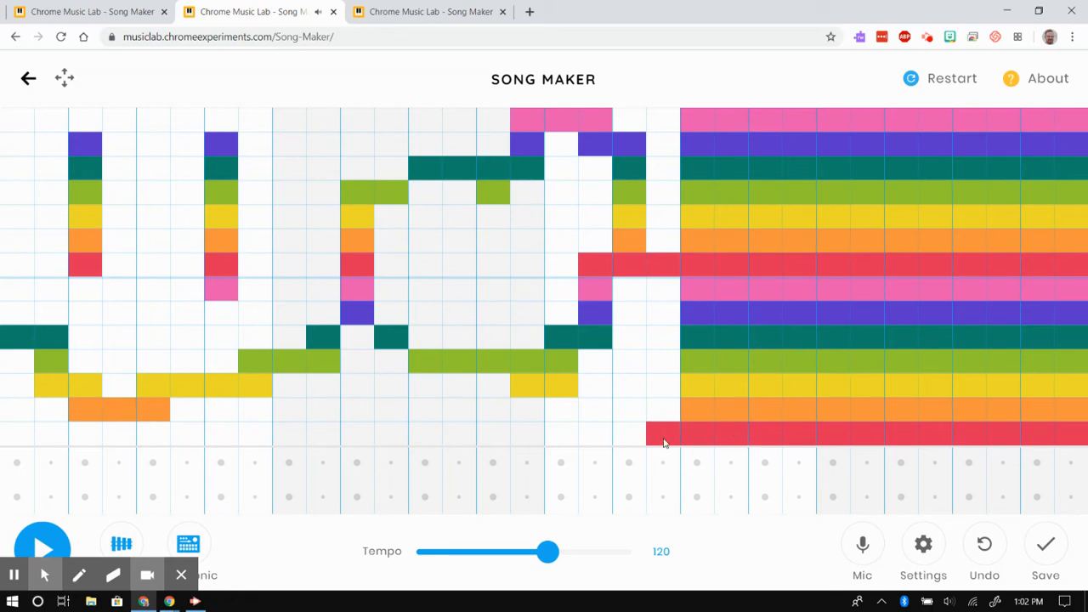
left_click_drag(666, 422, 671, 121)
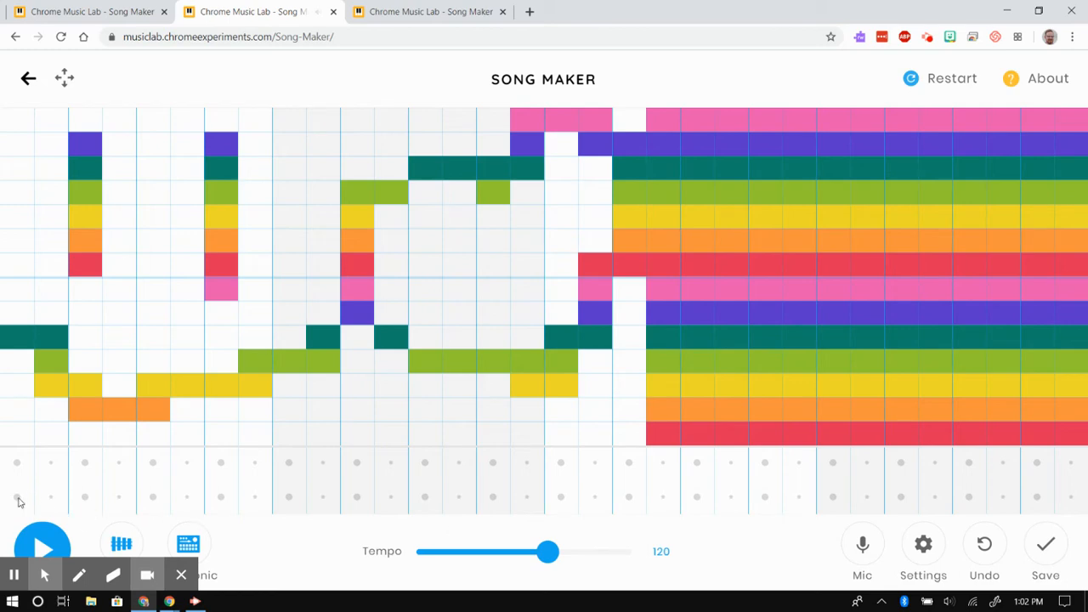
Fill both percussion rows with hits on every beat and half-beat of the song.
left_click(17, 462)
mouse_move(17, 497)
left_mouse_down()
mouse_move(1073, 497)
mouse_move(1026, 460)
mouse_move(802, 485)
mouse_move(448, 489)
mouse_move(26, 467)
mouse_move(520, 471)
mouse_move(870, 457)
mouse_move(143, 469)
left_mouse_up()
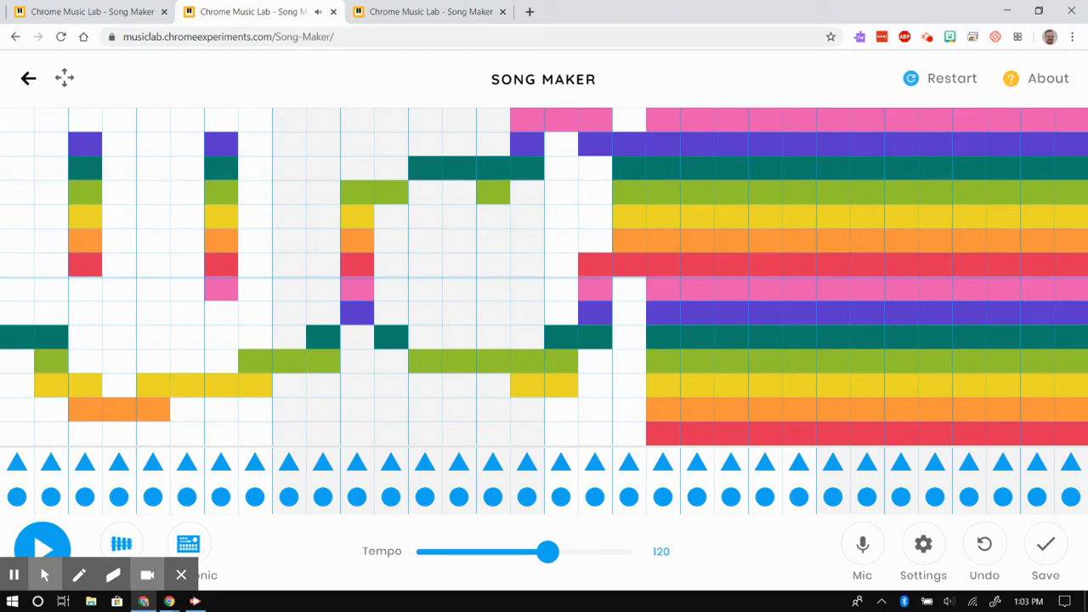
left_click_drag(1087, 306, 977, 210)
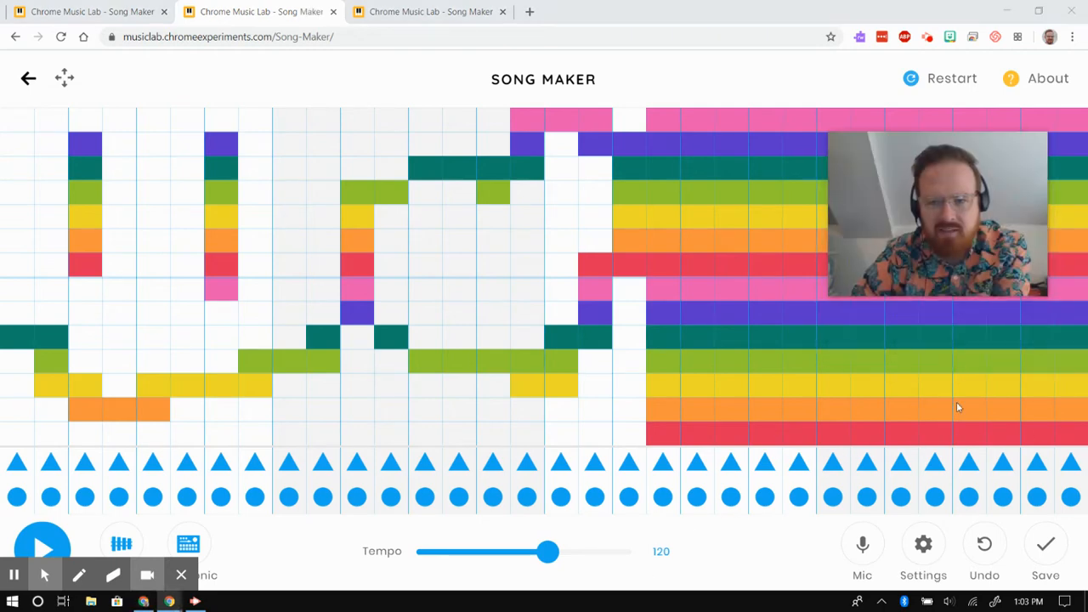
Hide the recording toolbar and play back the filled song several times, stopping it after each playback.
left_click(181, 575)
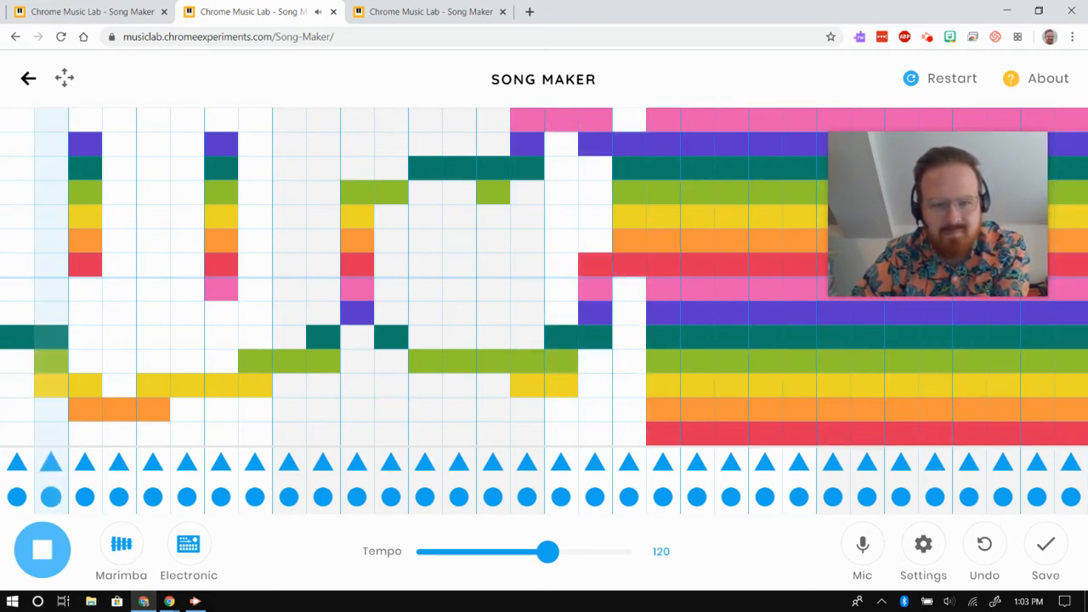
left_click(43, 549)
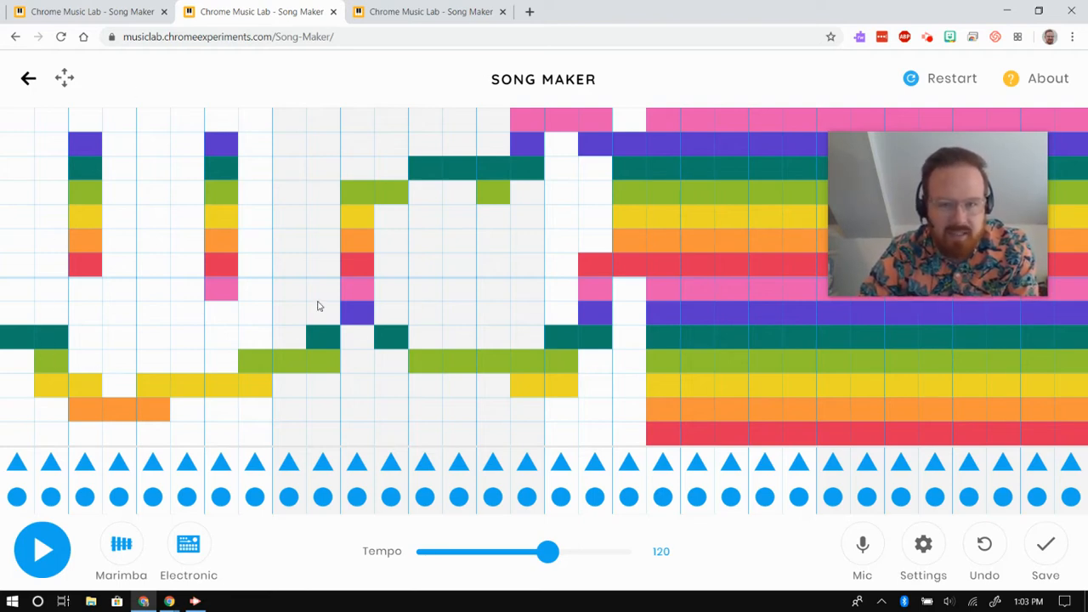
left_click(38, 553)
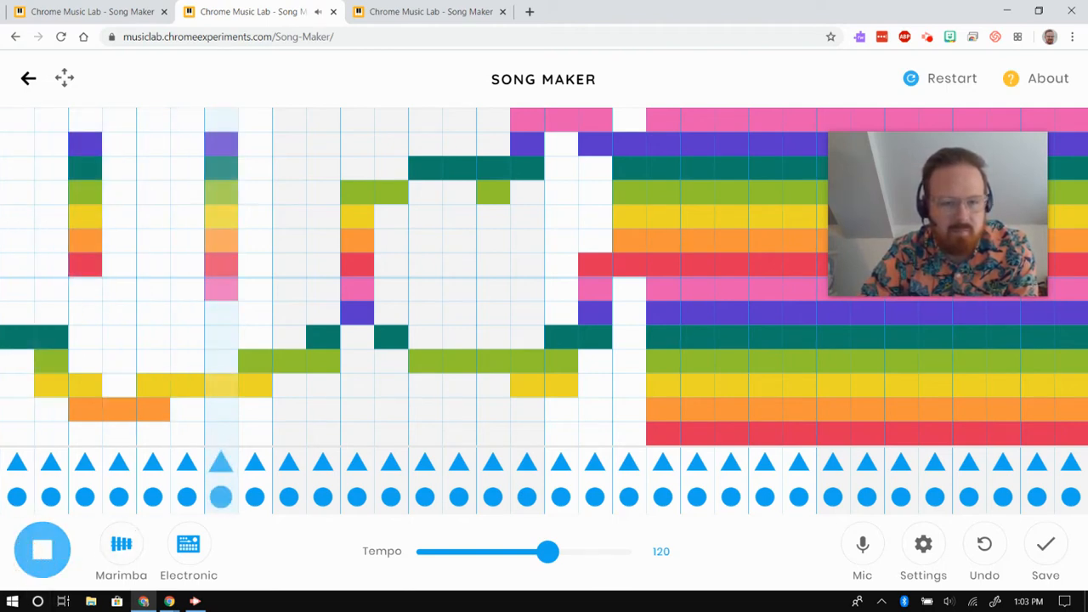
left_click(38, 552)
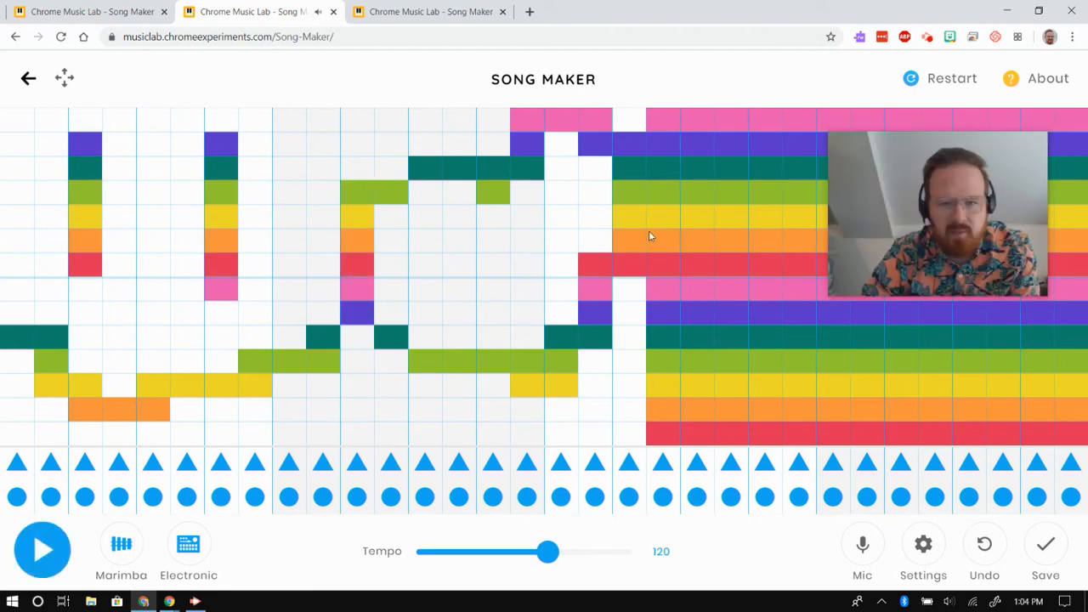
left_click(51, 542)
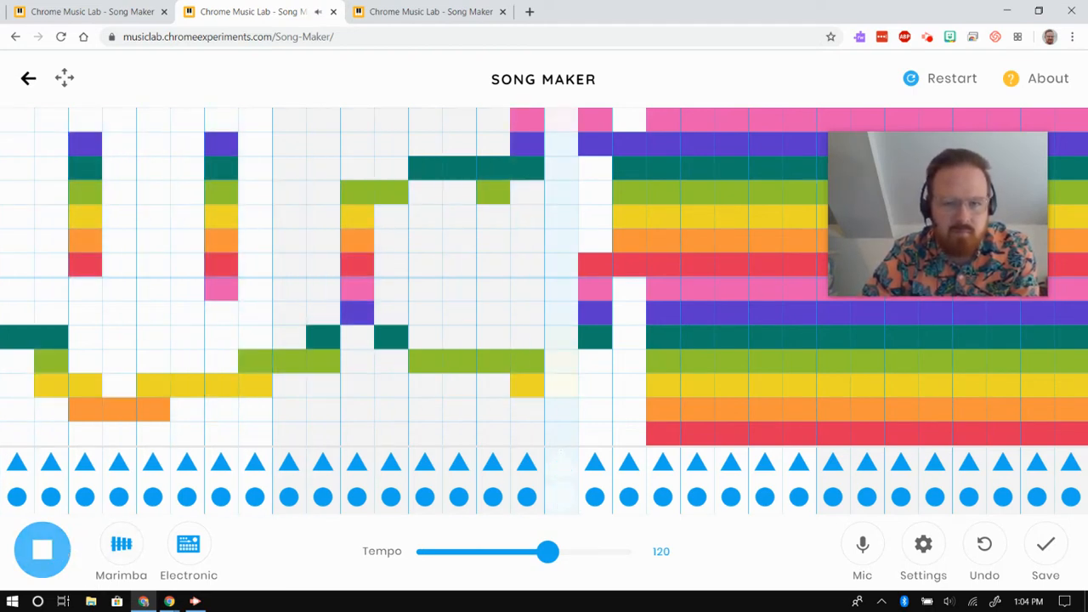
left_click(49, 549)
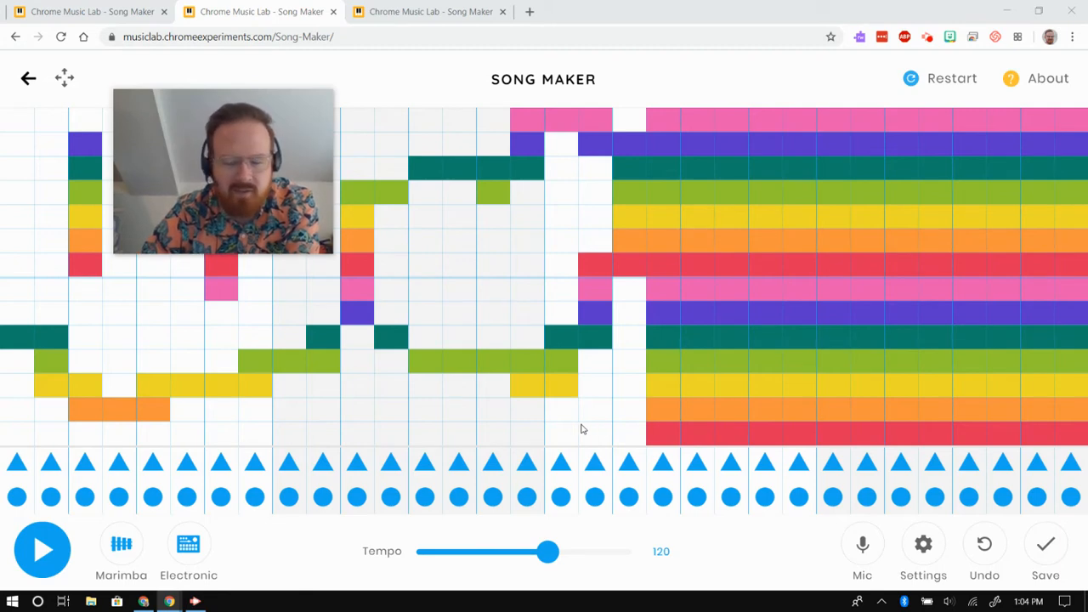
left_click(46, 550)
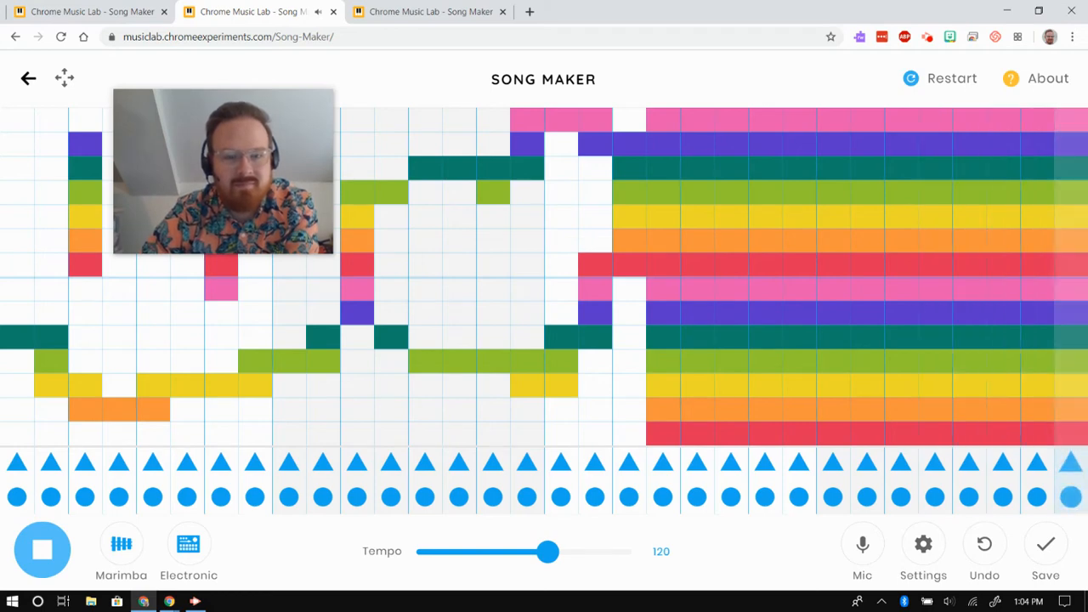
left_click(42, 550)
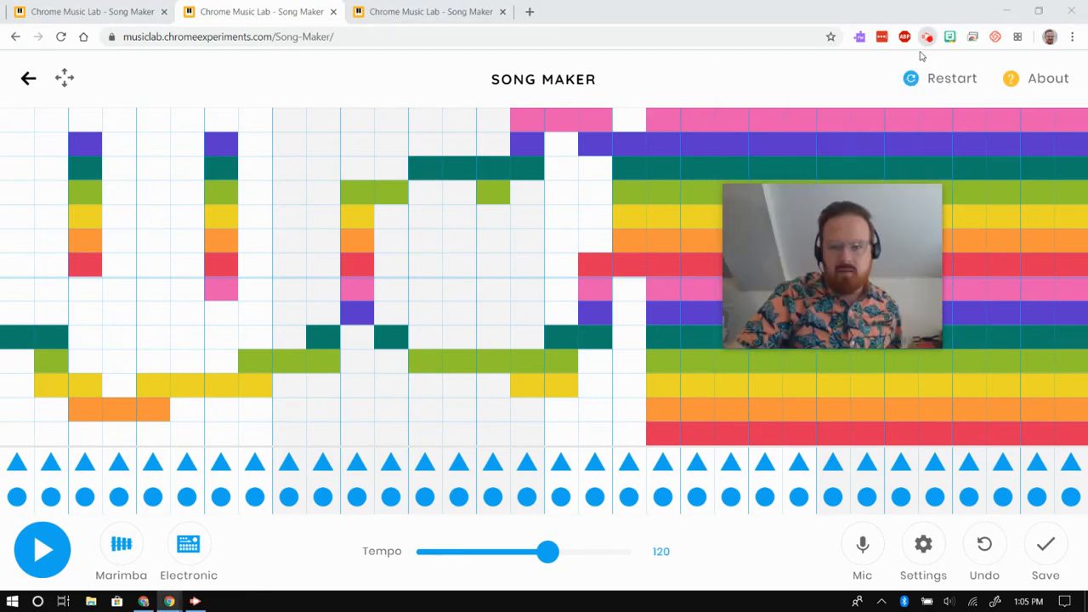
Bring back the screen recorder's toolbar and turn on its mouse spotlight effect.
left_click(928, 38)
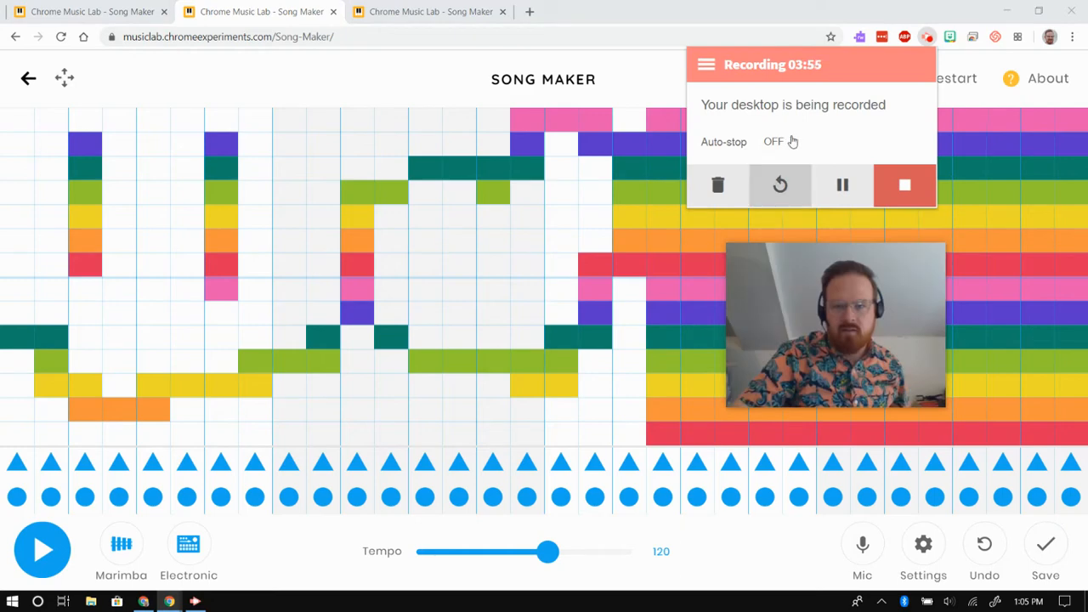
left_click(705, 66)
left_click(705, 66)
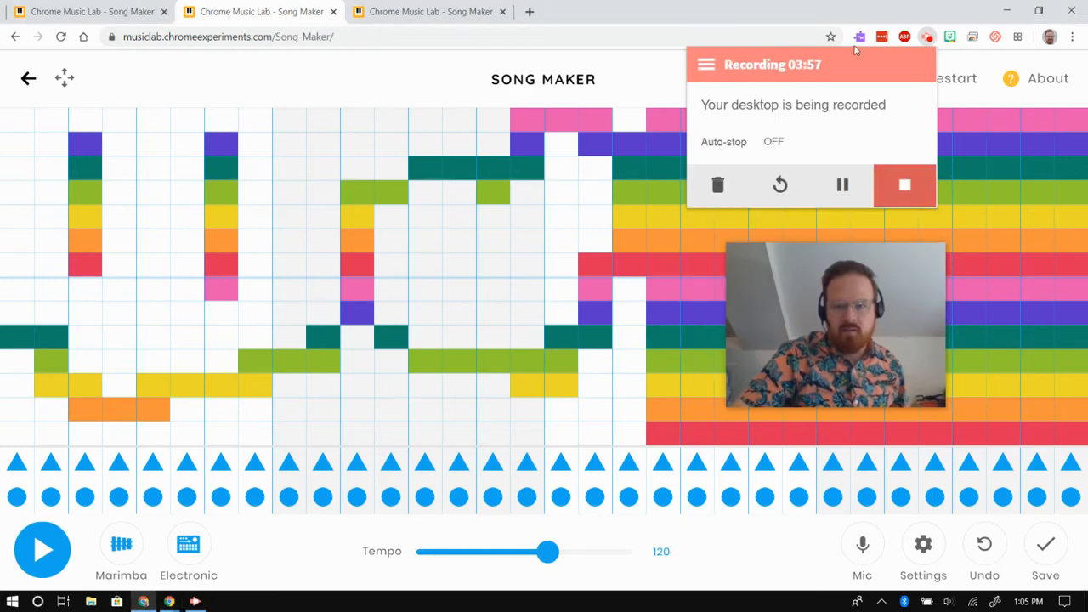
left_click(945, 19)
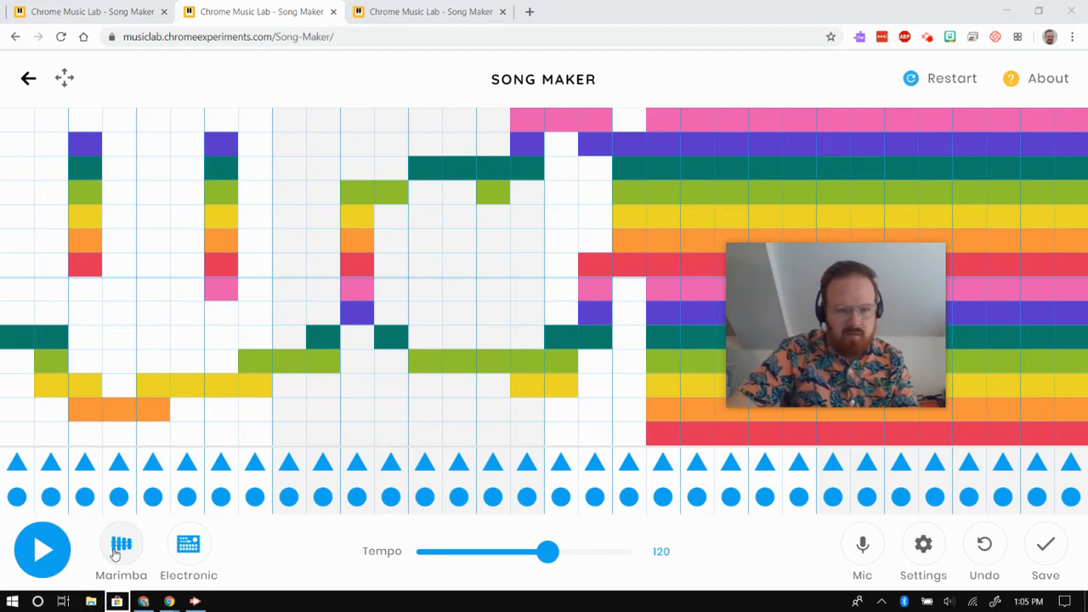
key("super")
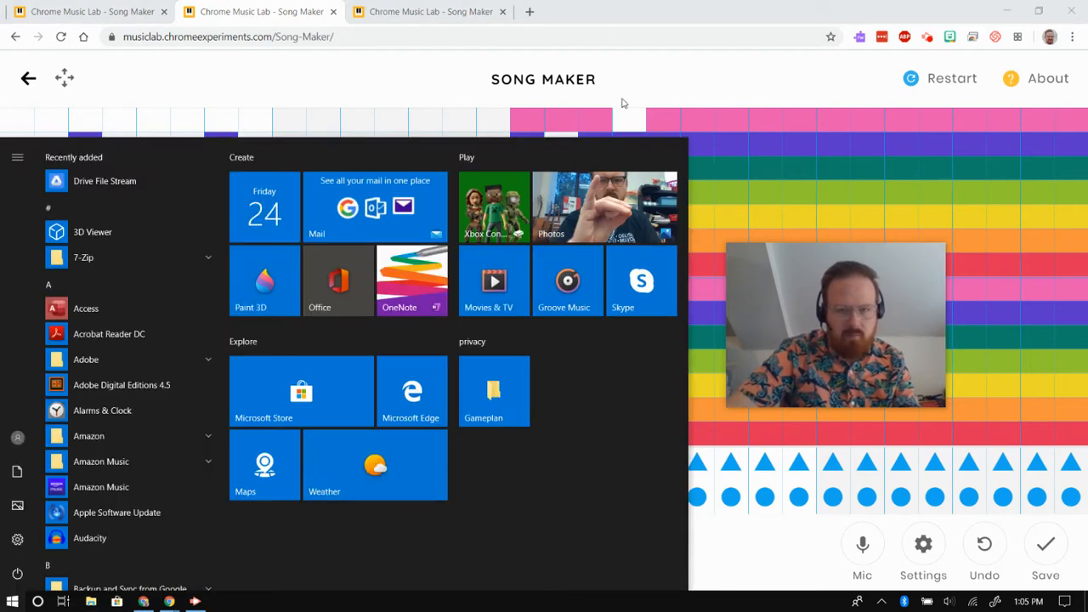
left_click(738, 96)
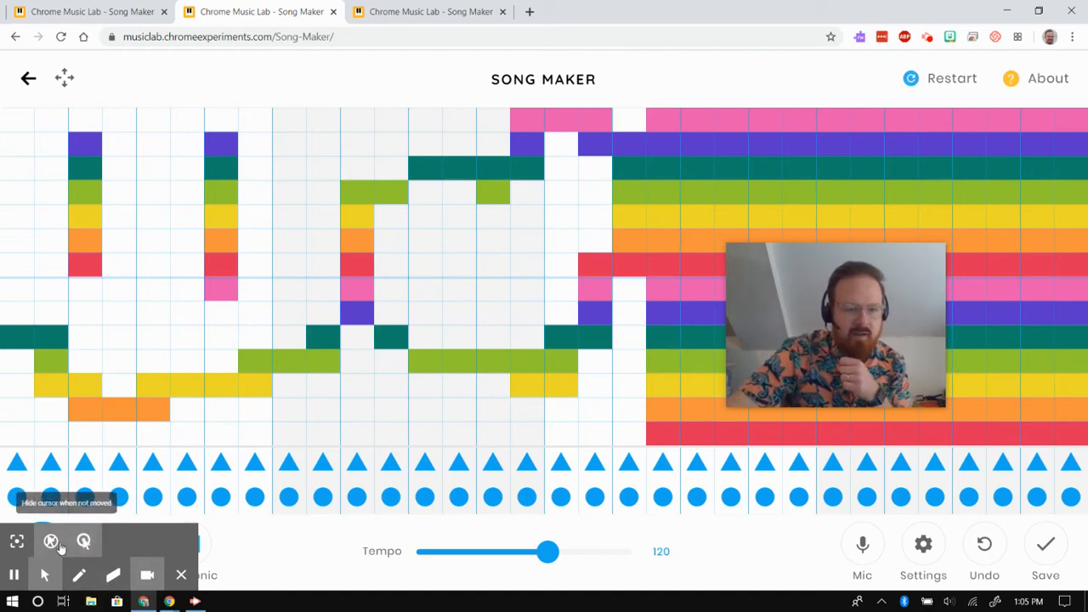
left_click(17, 542)
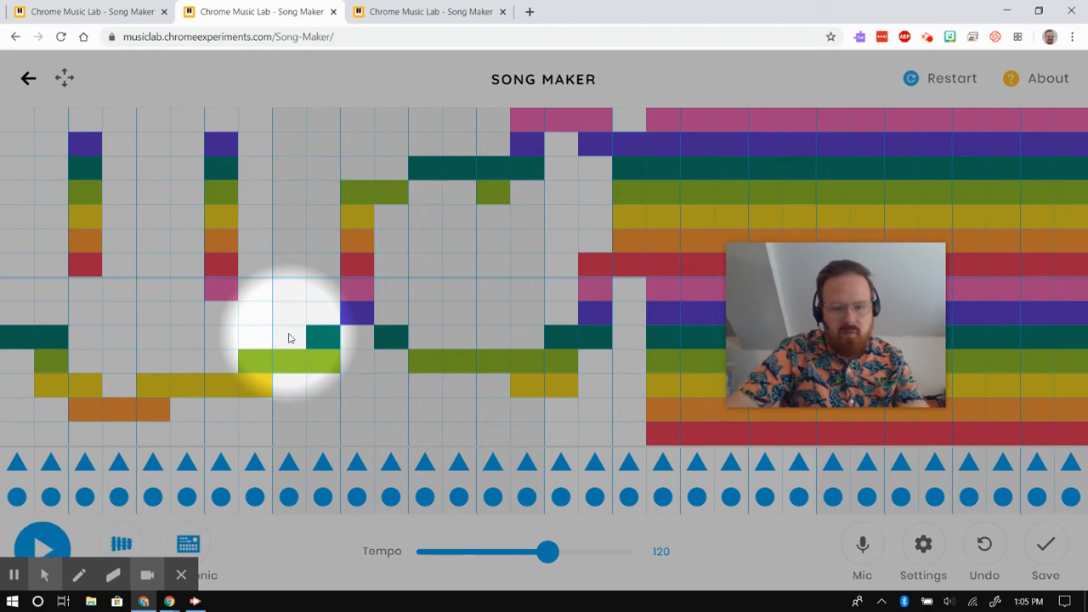
Open a new browser tab, return to the filled song and play it again.
key("ctrl+t")
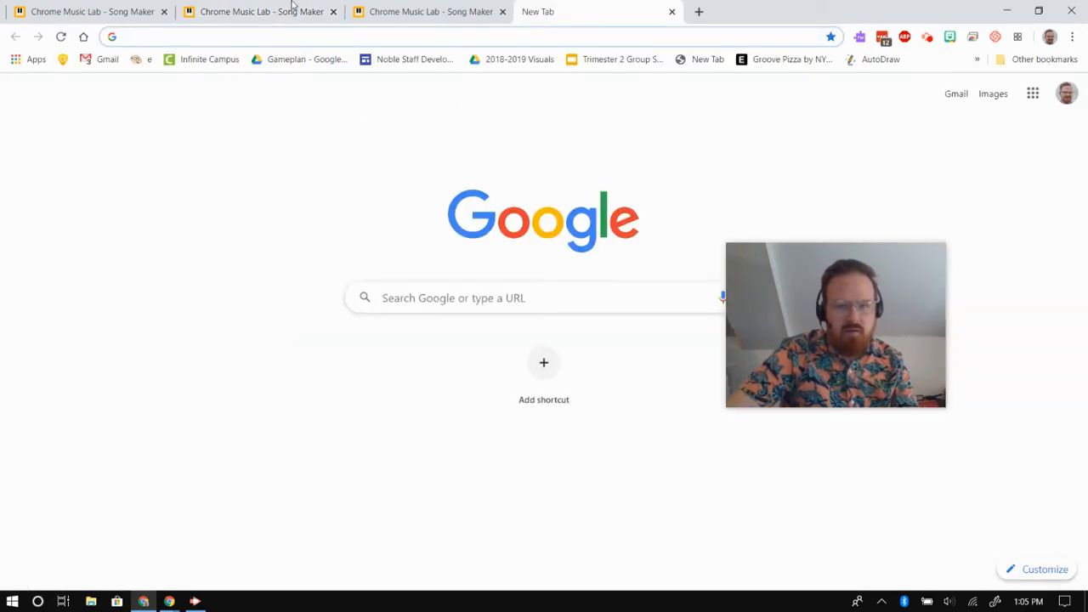
left_click(438, 8)
left_click(297, 6)
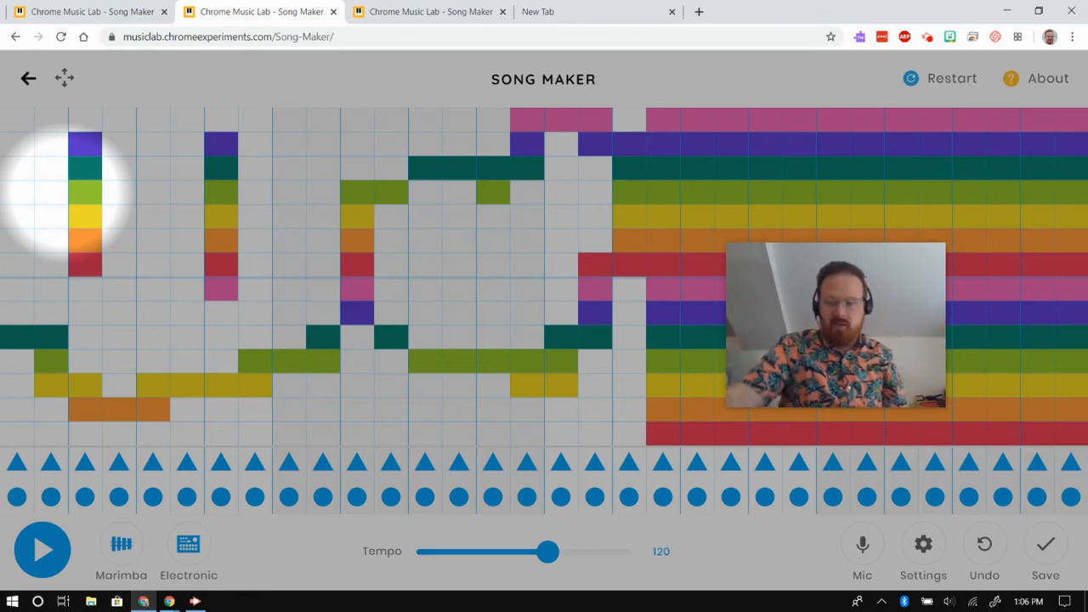
left_click(42, 554)
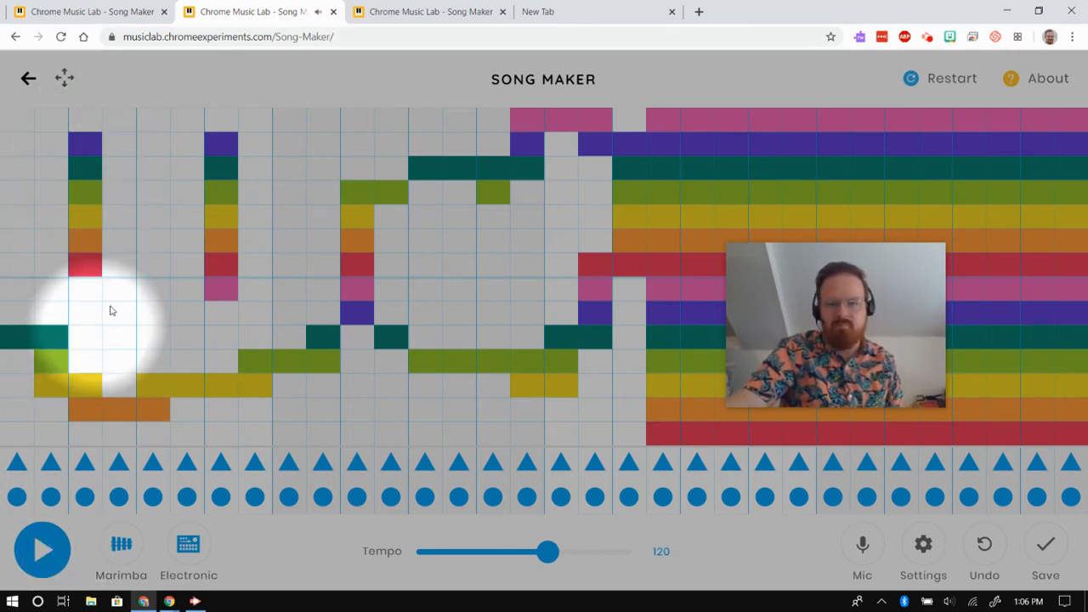
Switch to the saved song with the sparse melody and turn on the mouse spotlight effect there.
left_click(453, 7)
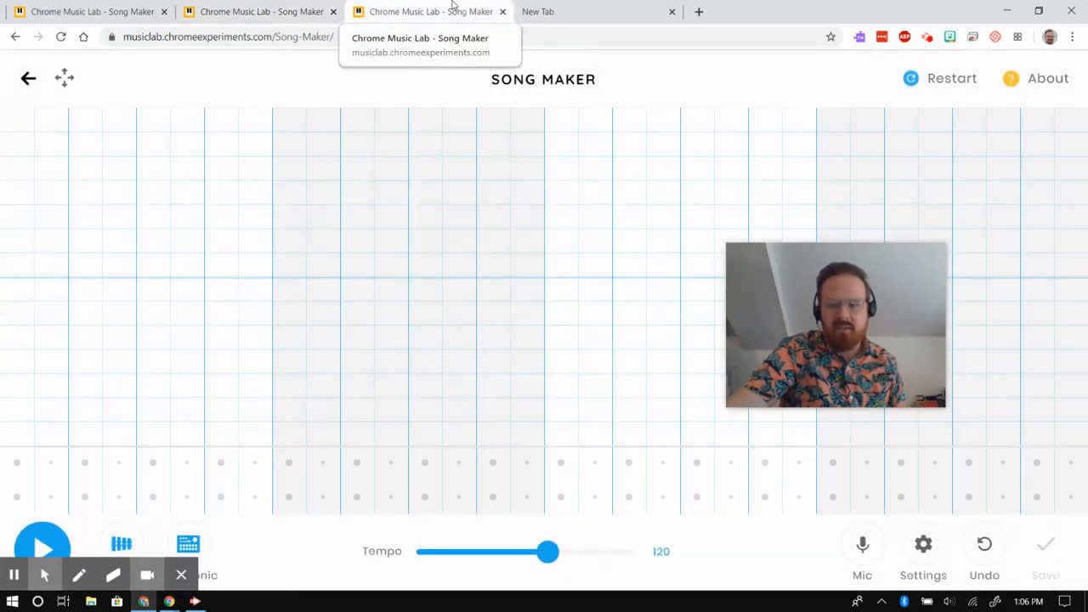
left_click(107, 7)
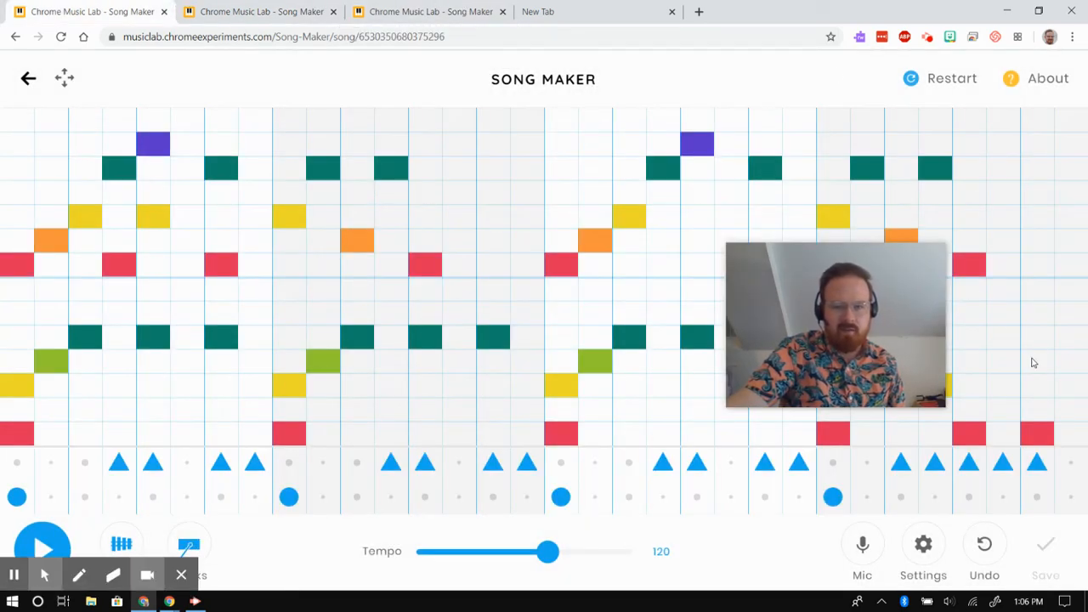
left_click_drag(876, 335, 1043, 346)
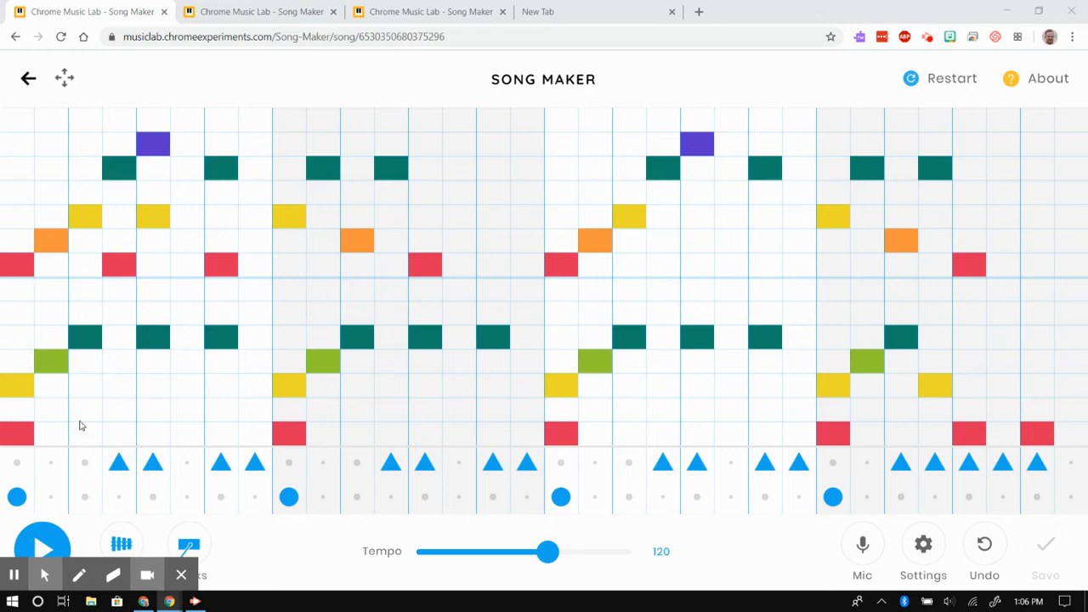
mouse_move(51, 570)
left_click(19, 544)
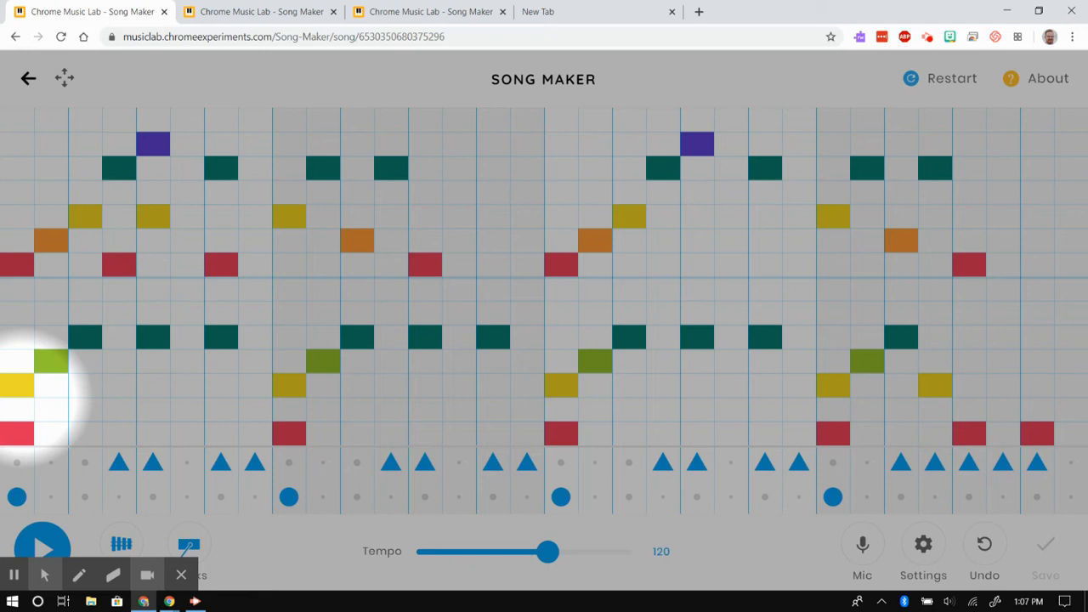
Fill the sparse song's first column with a solid stack of notes up to the upper yellow row.
left_click(17, 410)
left_click_drag(15, 388, 14, 225)
left_click(16, 235)
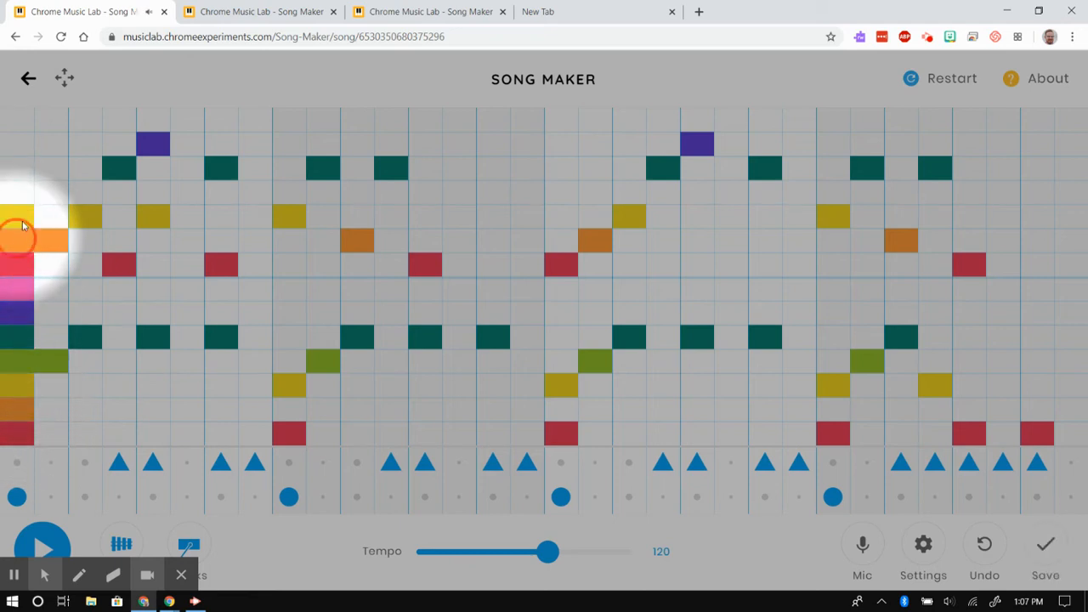
Clear the extra notes from the first column, keeping only the upper red, lower yellow and lowest red notes.
left_click(16, 198)
left_click(16, 215)
left_click(15, 193)
left_click(16, 238)
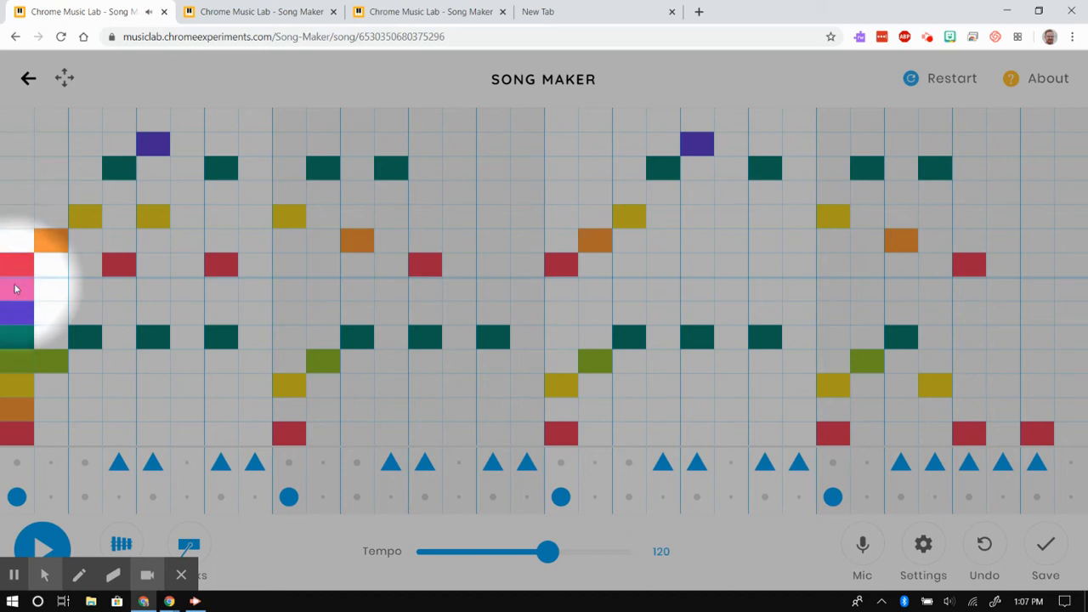
left_click(17, 290)
left_click(19, 319)
left_click(18, 342)
left_click(19, 392)
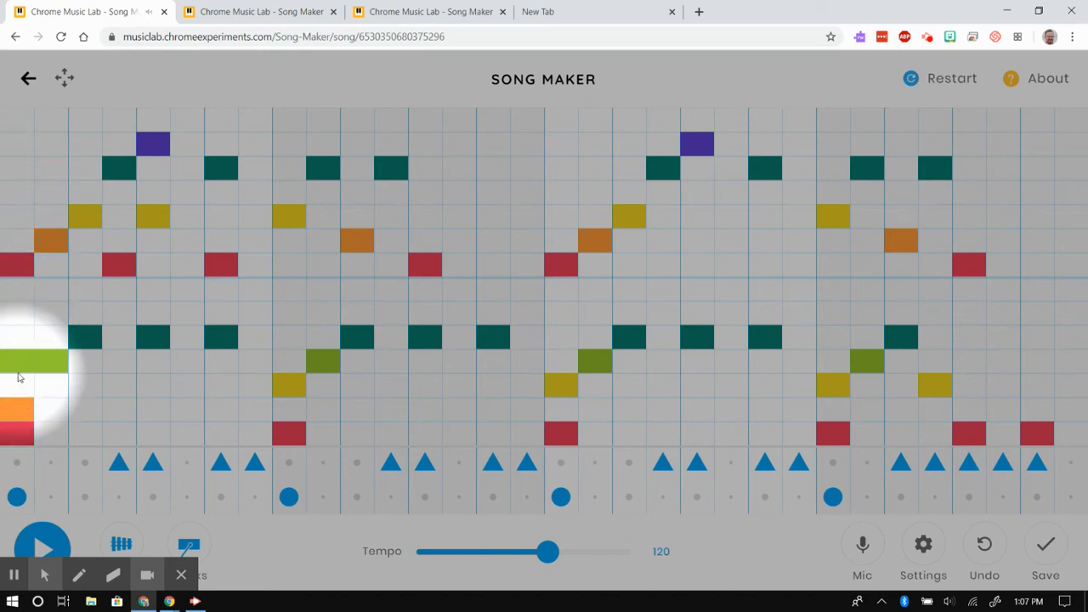
left_click(17, 370)
left_click(15, 414)
left_click(17, 387)
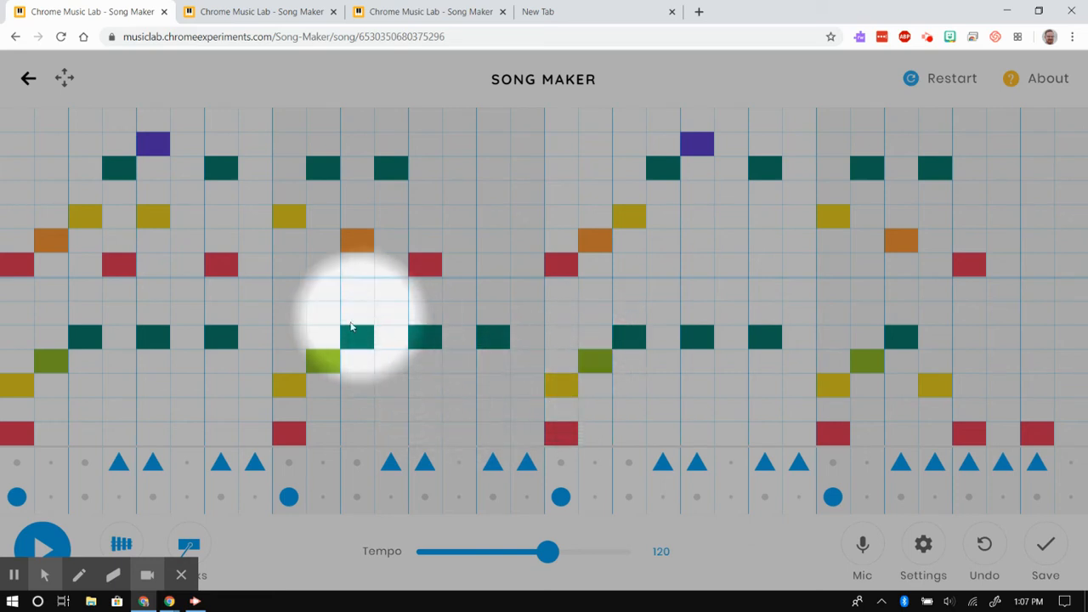
Compare the two songs by playing the sparse melody, the filled song and the sparse melody again.
left_click(55, 543)
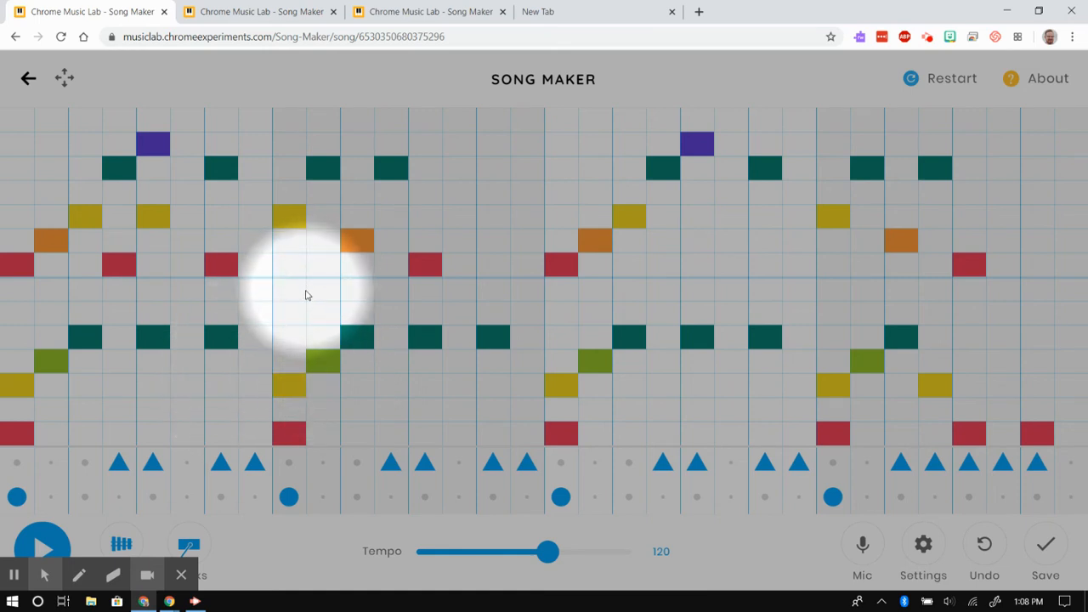
left_click(297, 10)
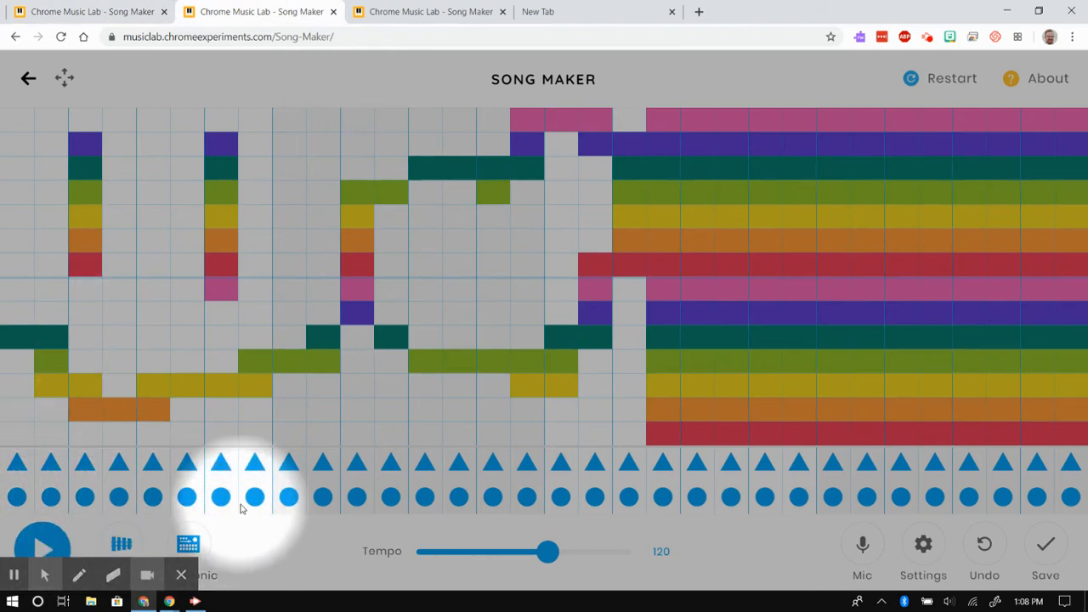
key("space")
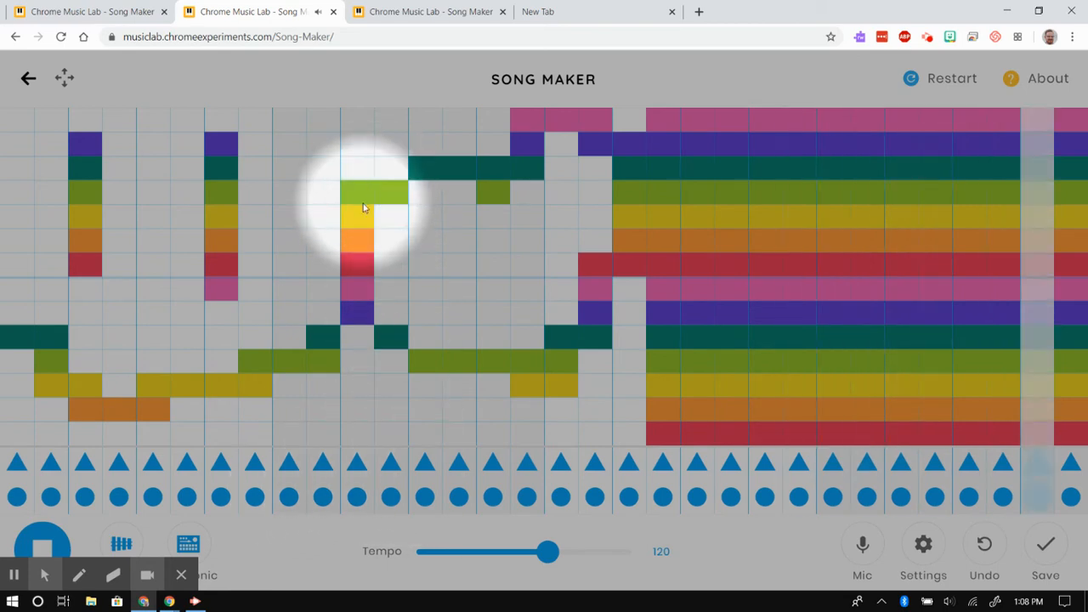
key("space")
key("ctrl+shift+Tab")
key("space")
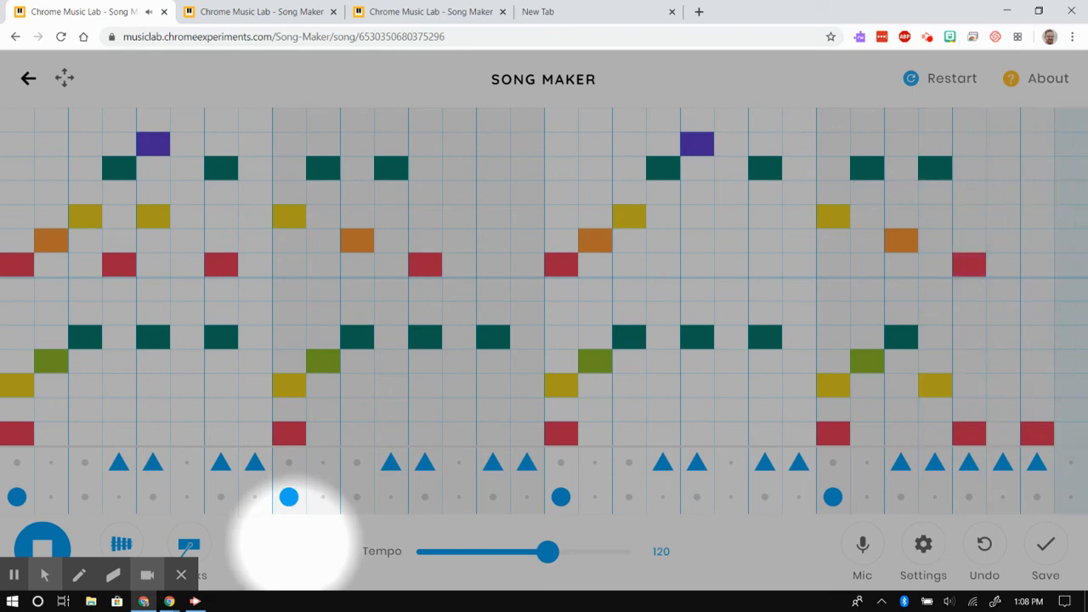
Start a melody in the blank song with a red and an orange note, and turn on the mouse spotlight.
left_click(451, 10)
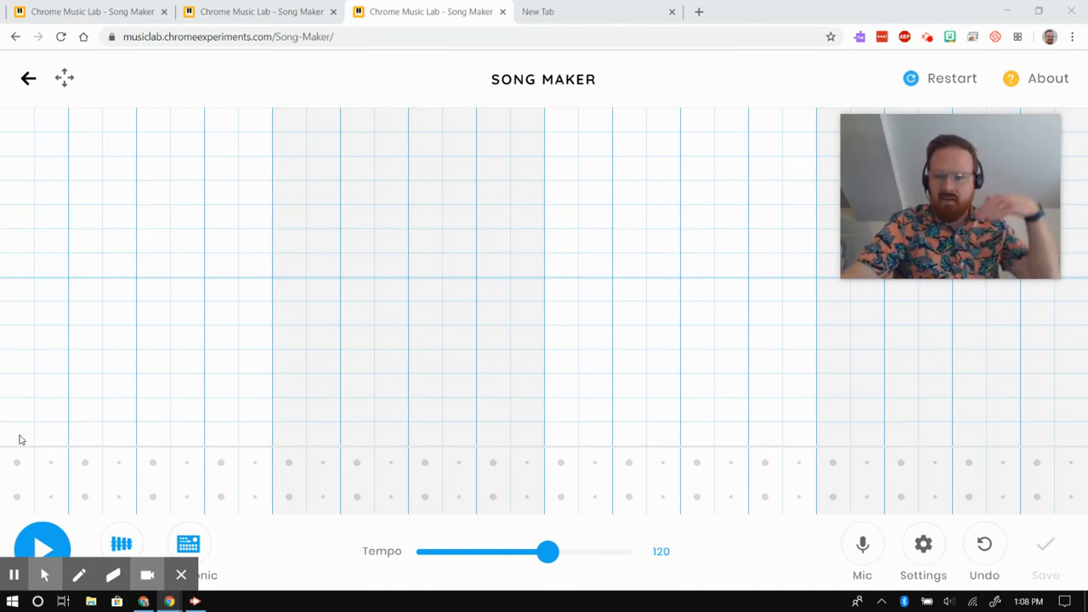
left_click(25, 267)
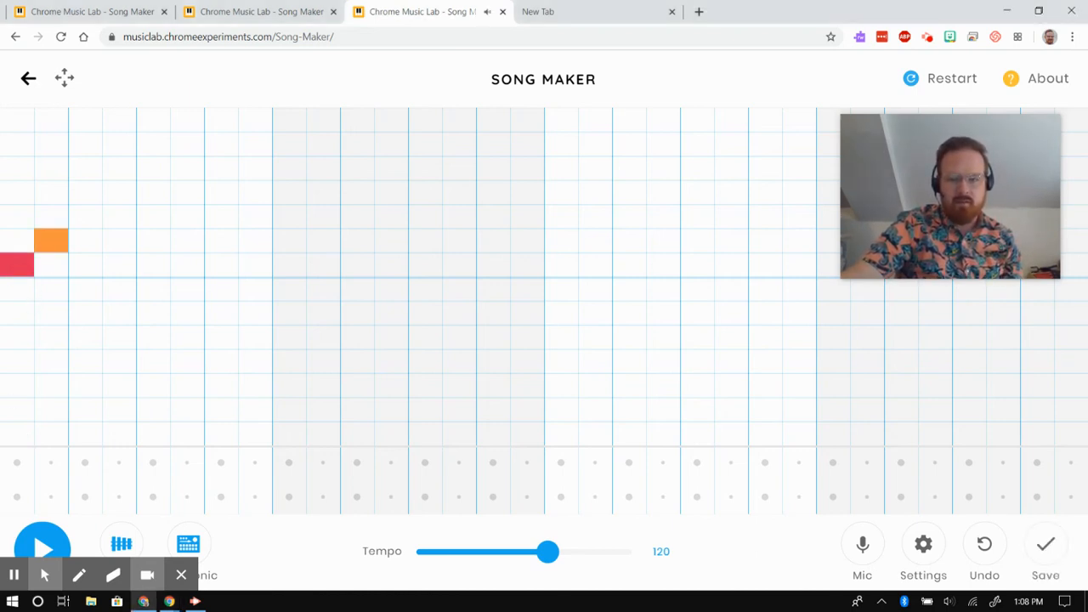
mouse_move(14, 569)
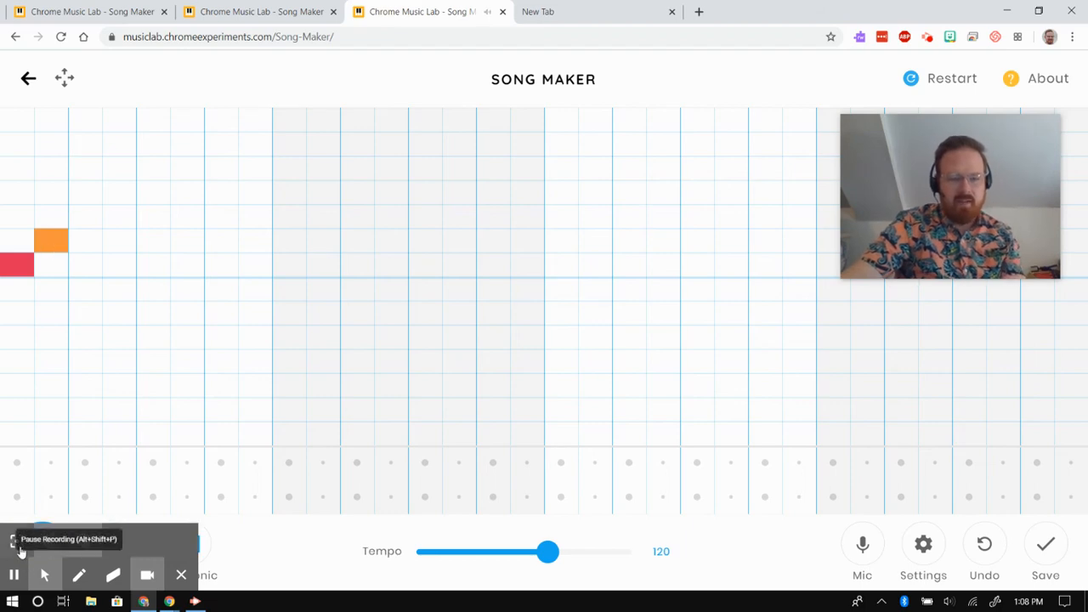
left_click(15, 542)
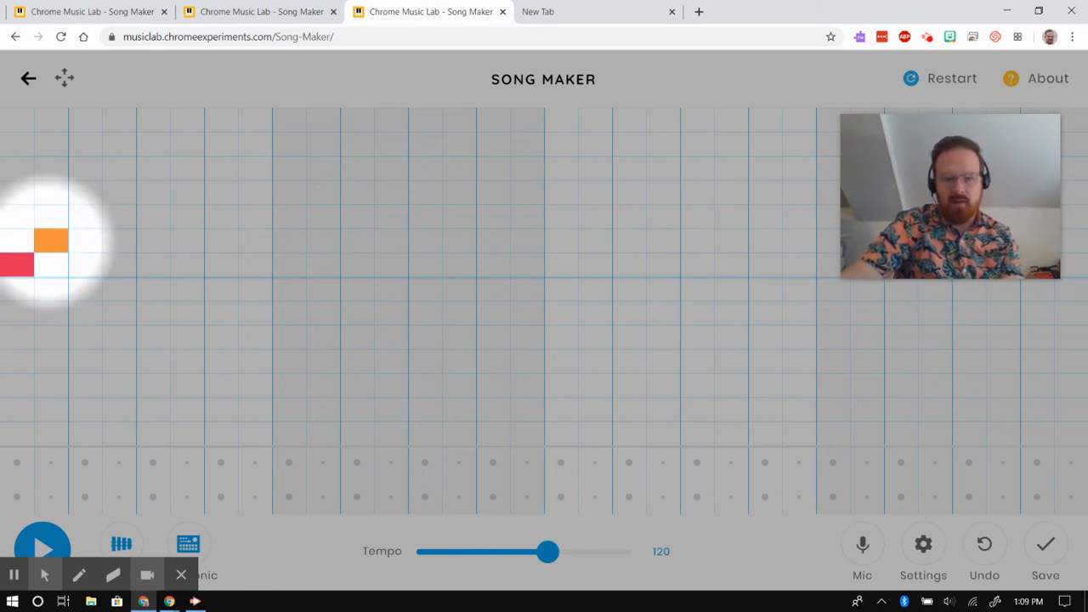
Continue the melody with teal, purple, teal, green and yellow notes, skip a column, add green, orange and red, and play it.
left_click(81, 196)
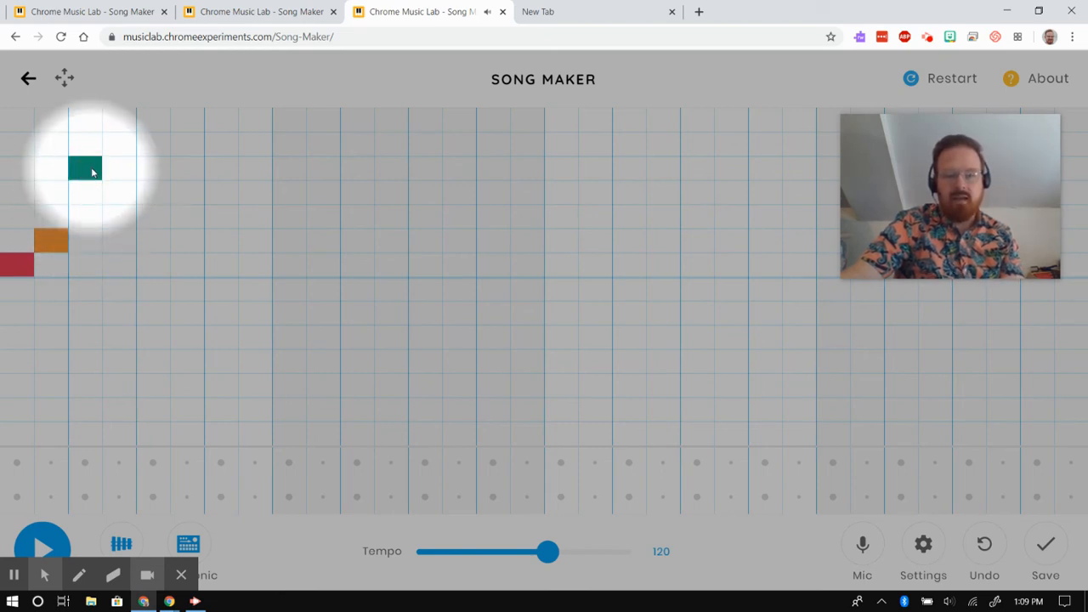
left_click(129, 147)
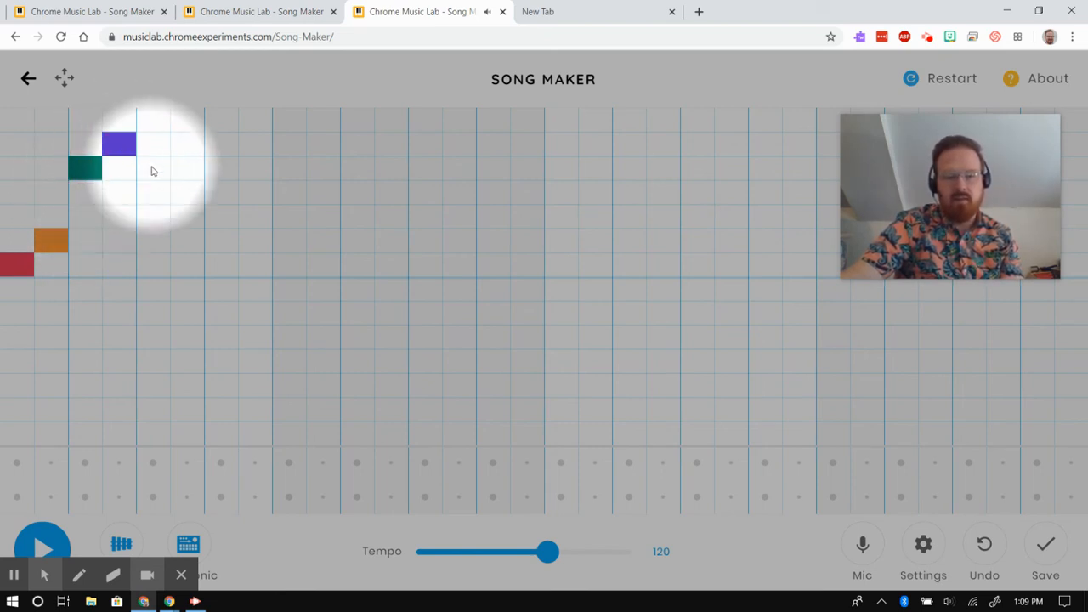
left_click(153, 170)
left_click(190, 196)
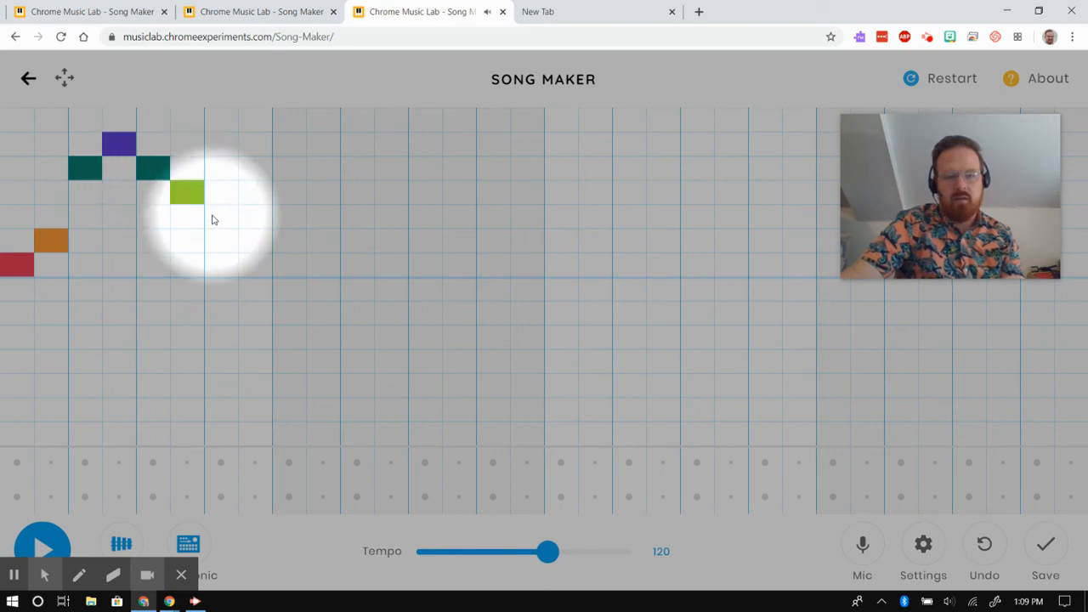
left_click(220, 219)
left_click(293, 194)
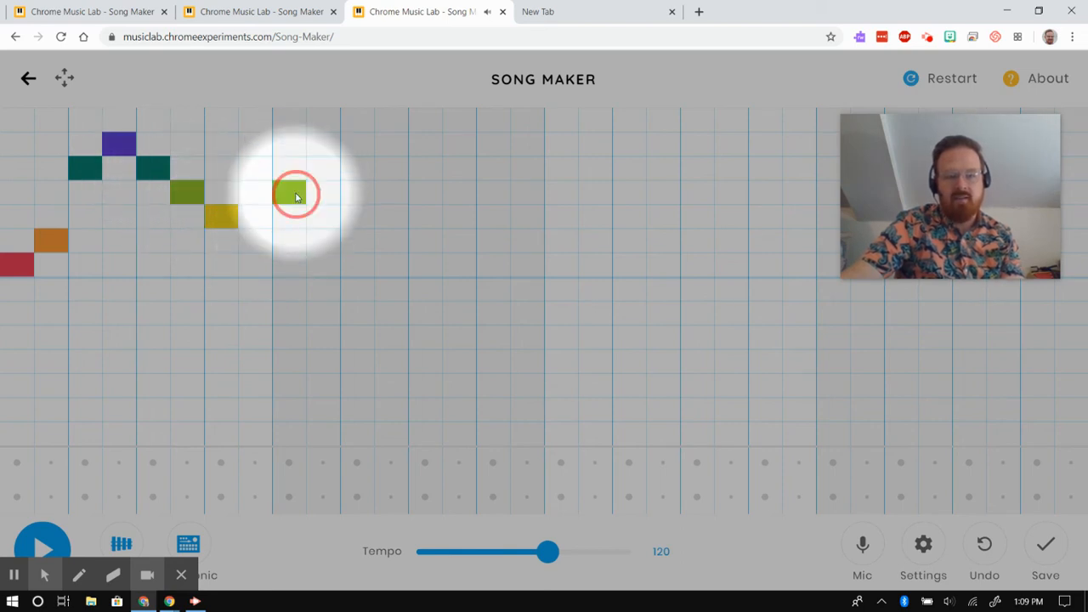
left_click(333, 242)
left_click(356, 261)
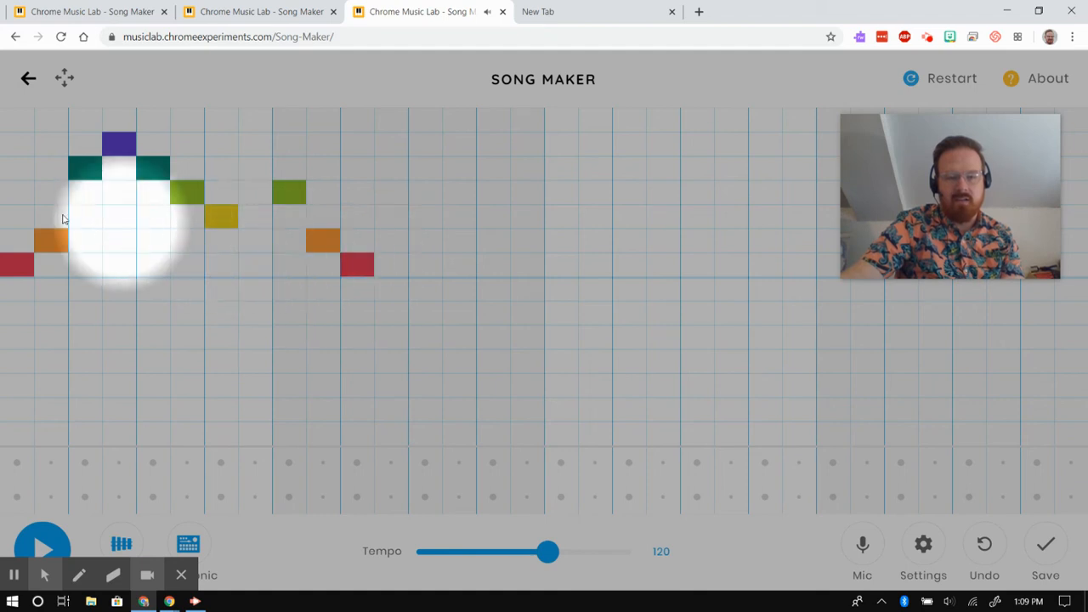
key("space")
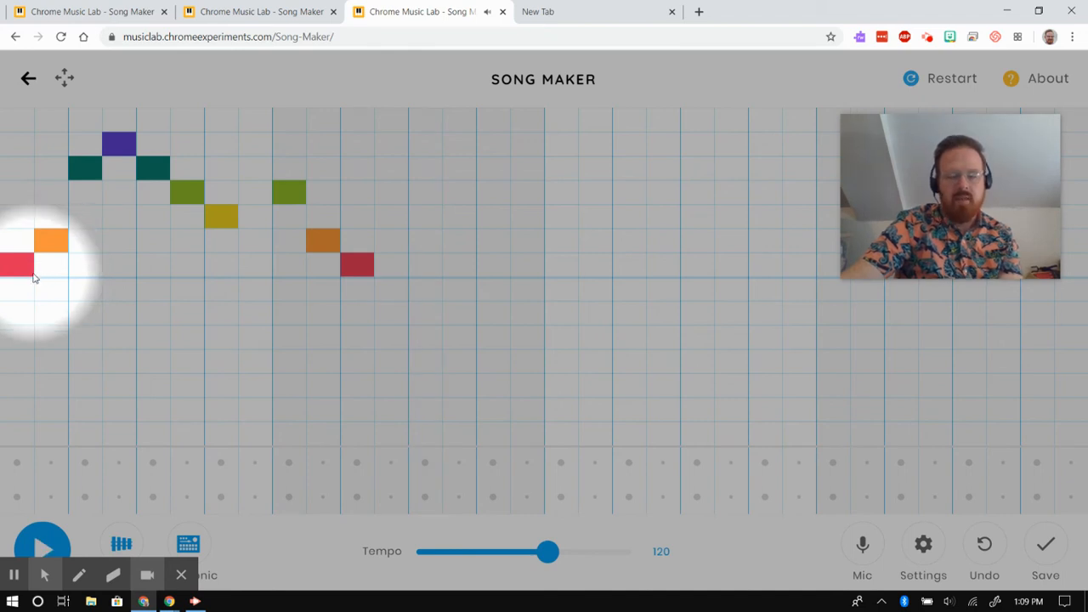
Stack yellow and teal notes on the opening red note, extend the stack over nearly the whole column, and play each version.
left_click(20, 223)
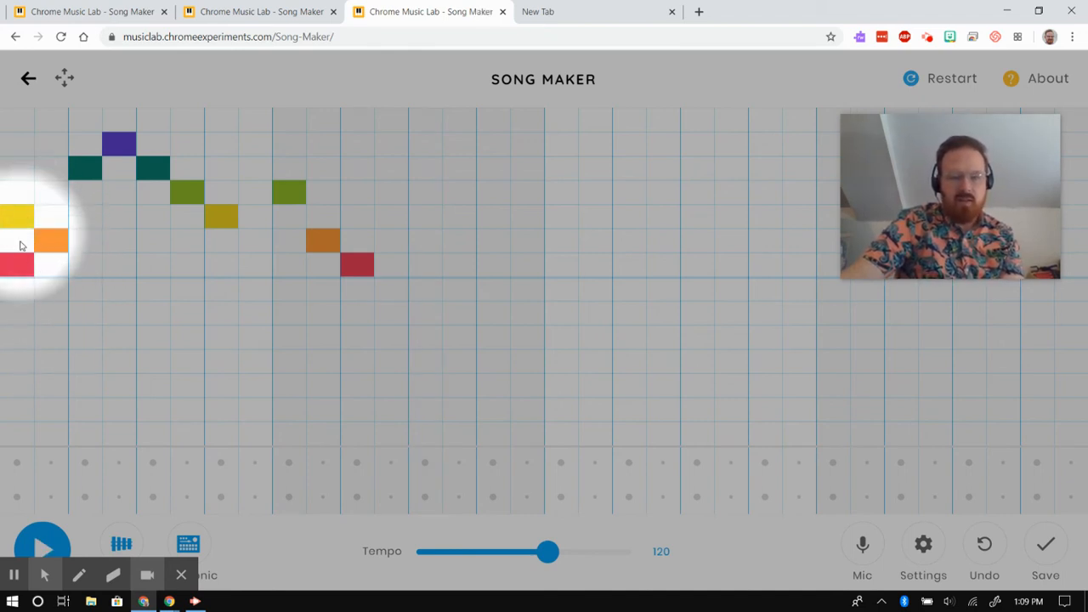
left_click(17, 339)
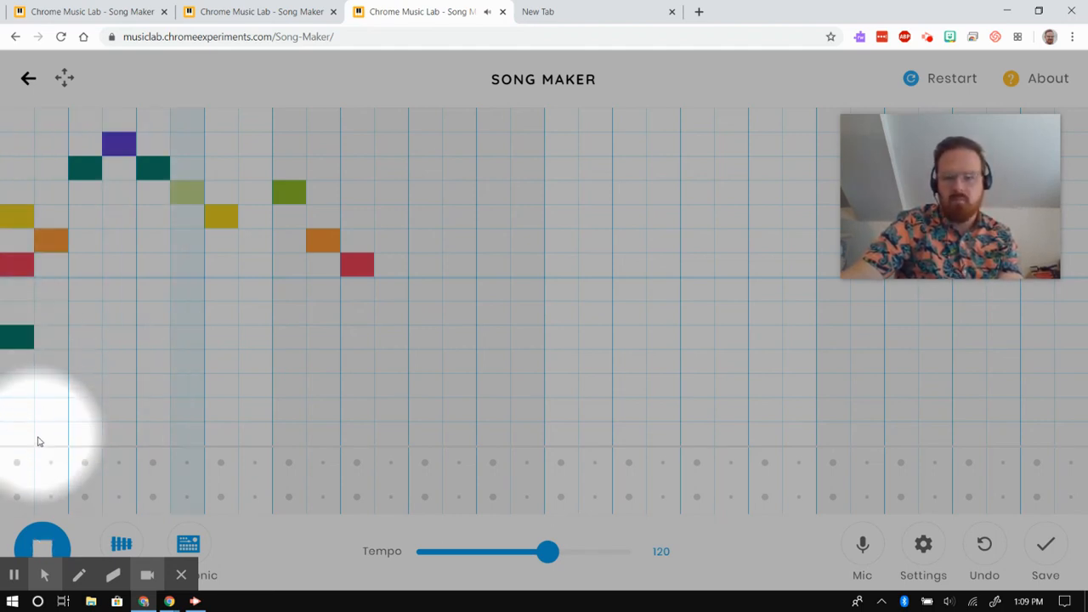
key("space")
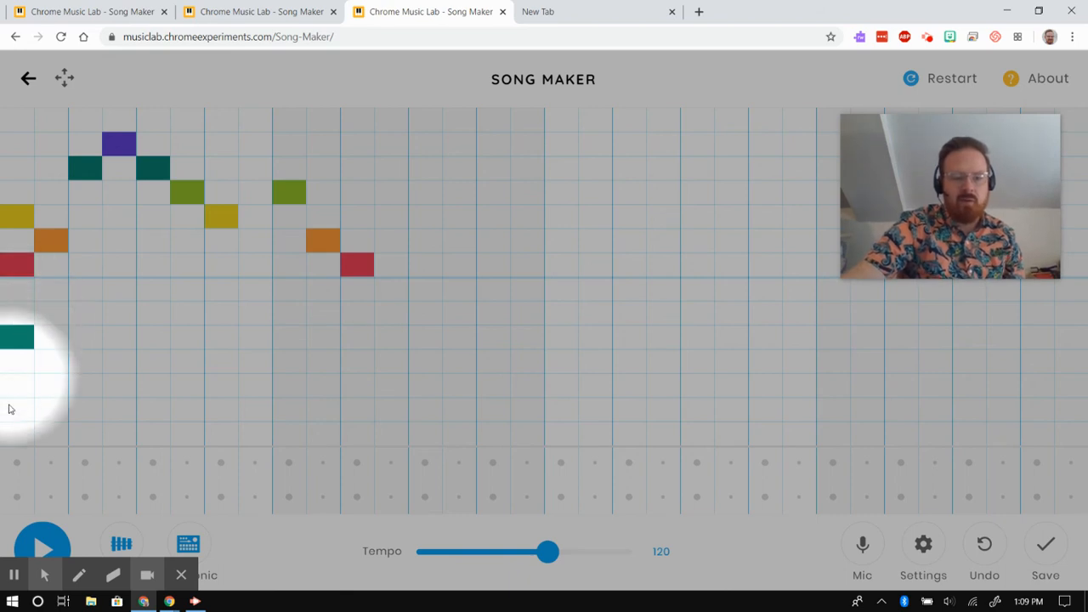
left_click_drag(14, 414, 10, 170)
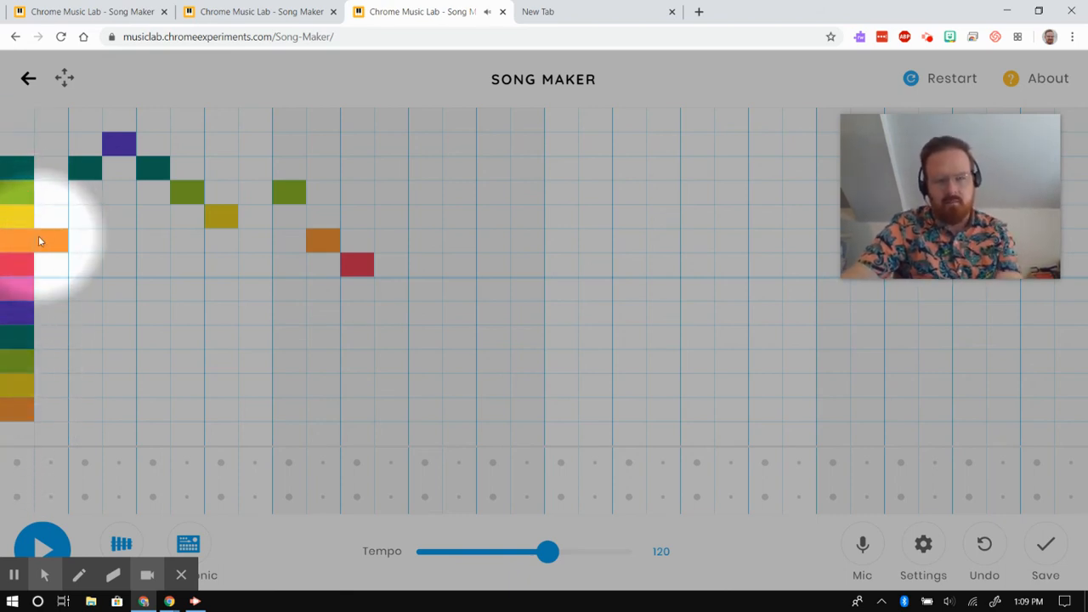
key("space")
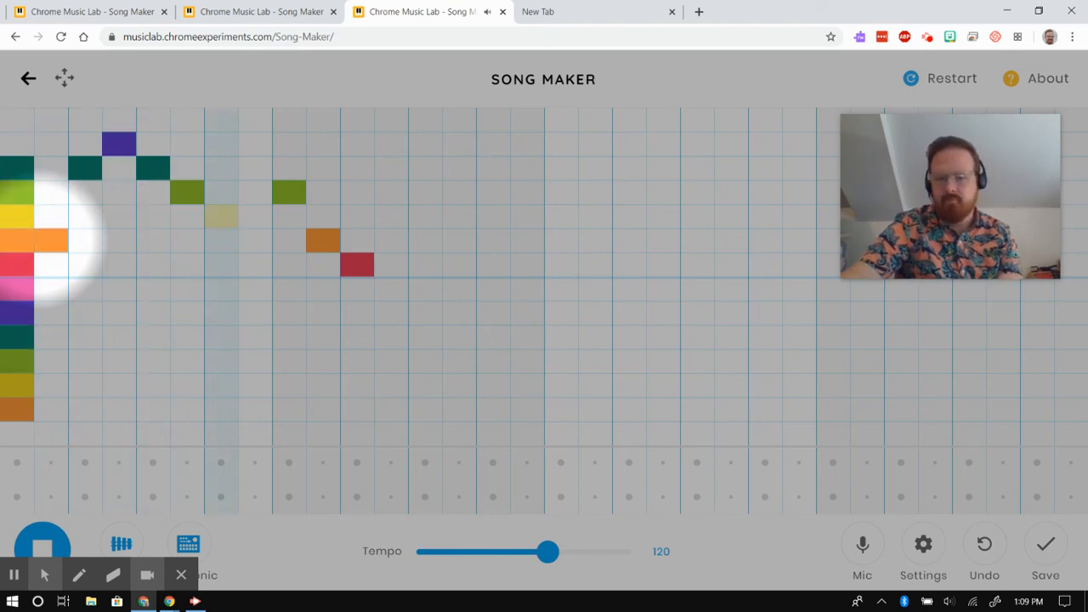
Clear the stacked notes from the first column and put back the single upper red note.
left_click(22, 193)
left_click(22, 171)
left_click(17, 267)
left_click(19, 295)
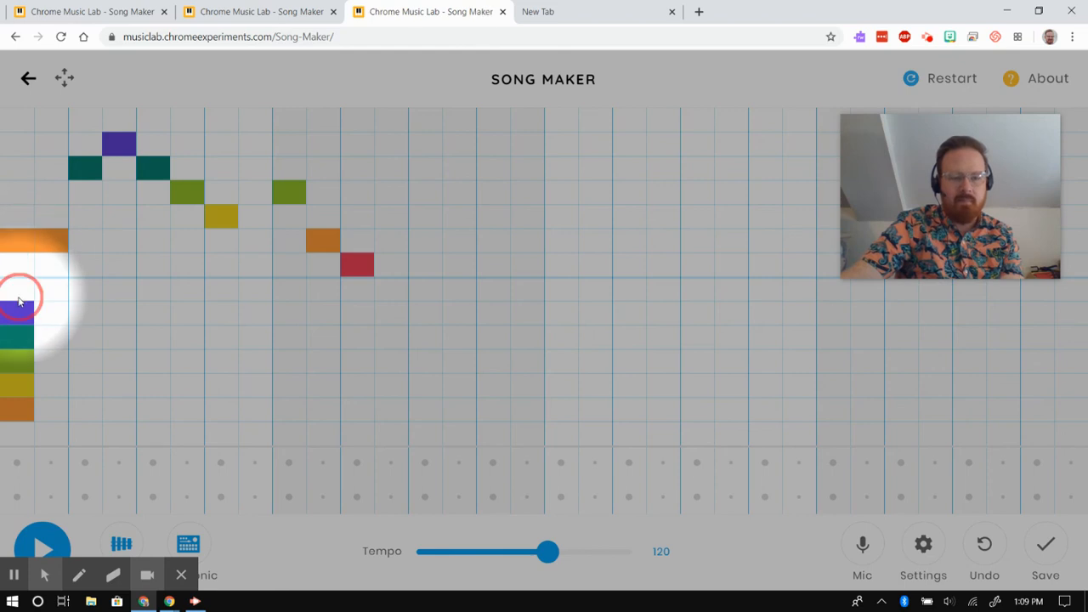
left_click_drag(19, 302, 17, 408)
left_click(14, 242)
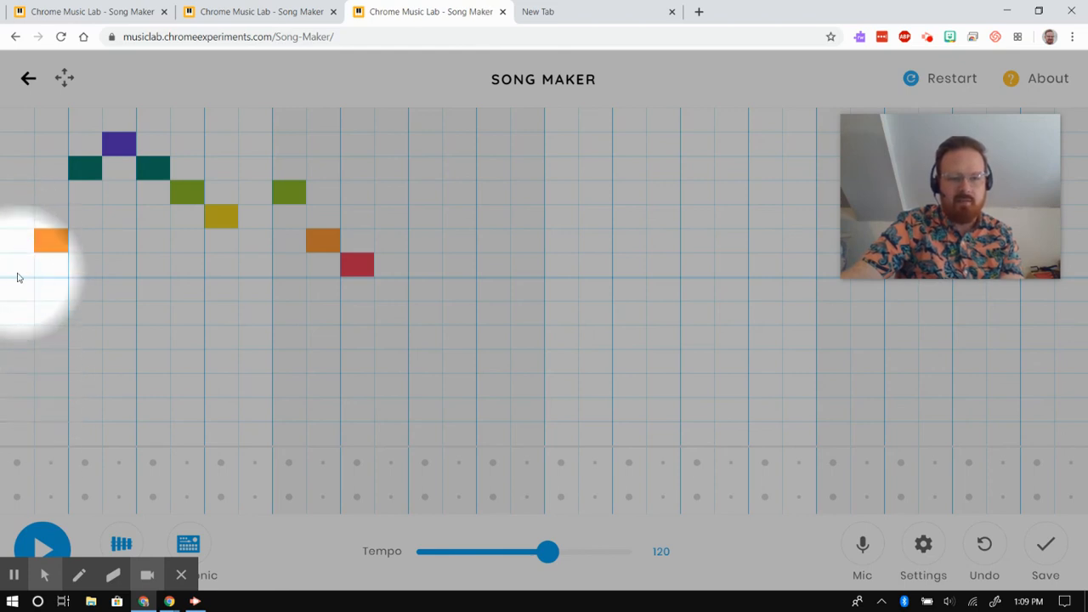
left_click(17, 264)
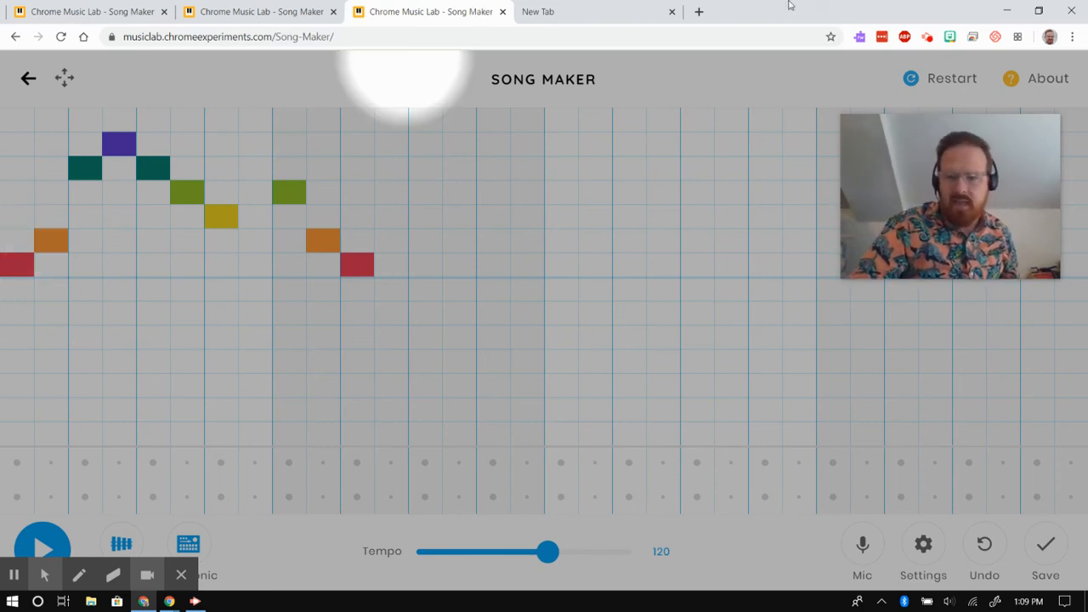
Switch to the full-screen video "MEME SONGS but 'played' on Google Chrome Music Lab" and move the webcam overlay lower.
mouse_move(900, 263)
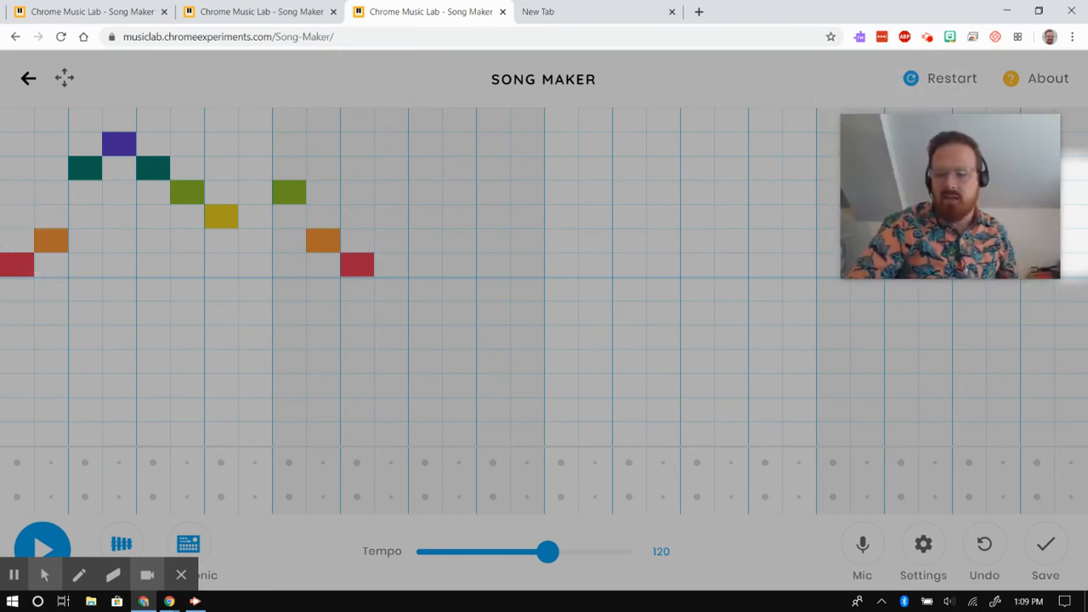
key("alt+Tab")
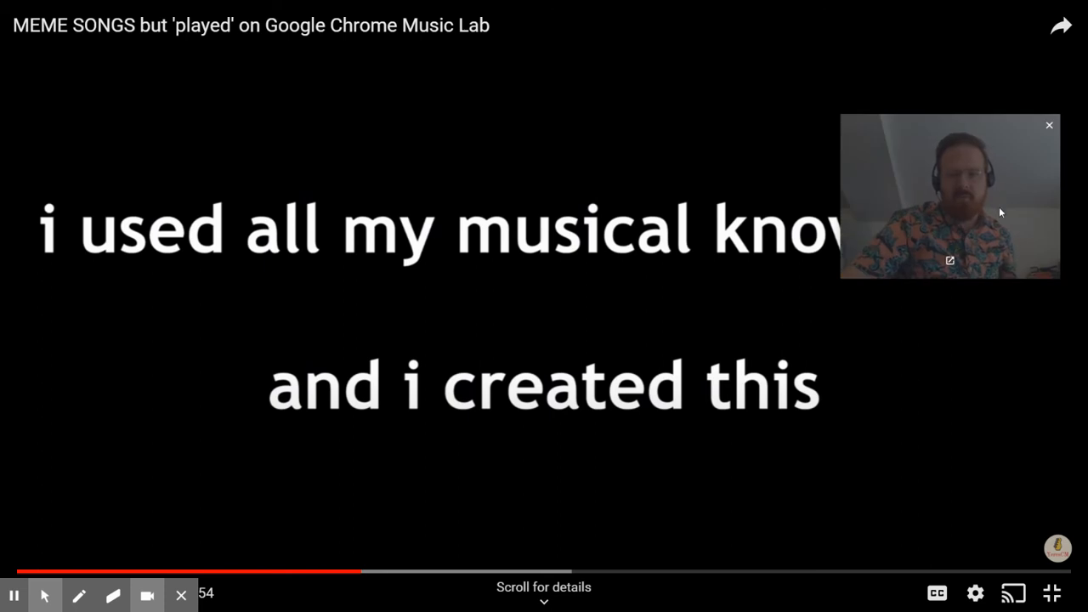
left_click_drag(999, 207, 1016, 422)
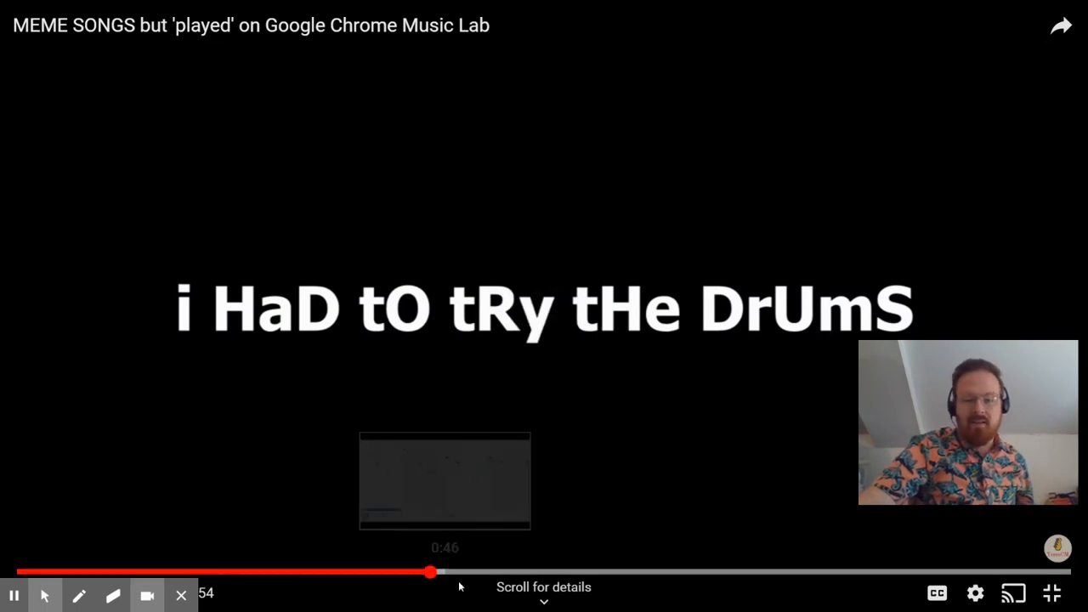
Rewind the meme songs video to about 0:43 and toggle the mouse spotlight on and off.
left_click(425, 576)
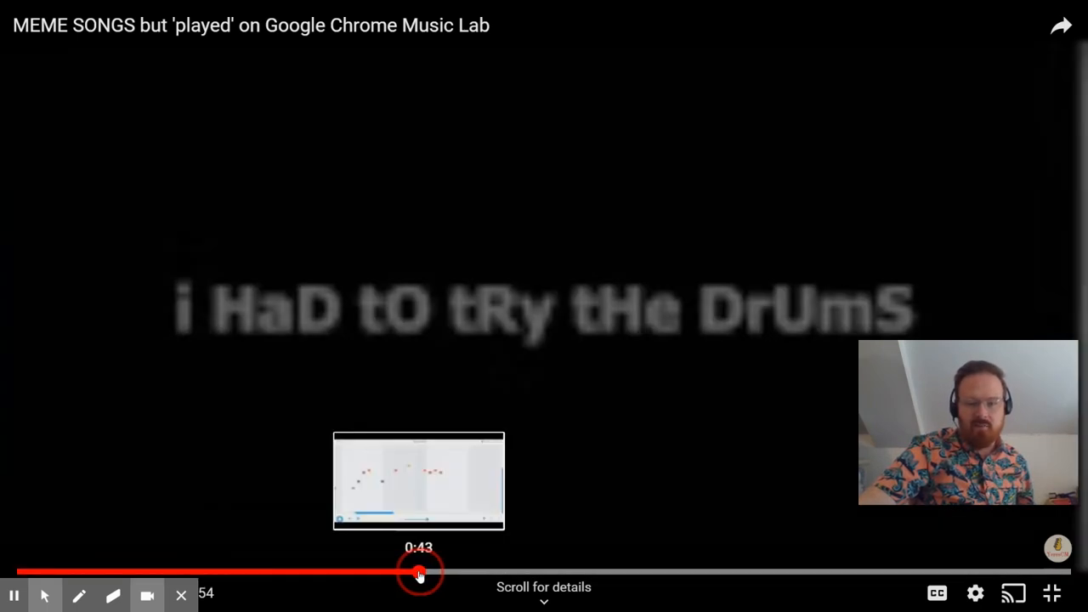
left_click(413, 574)
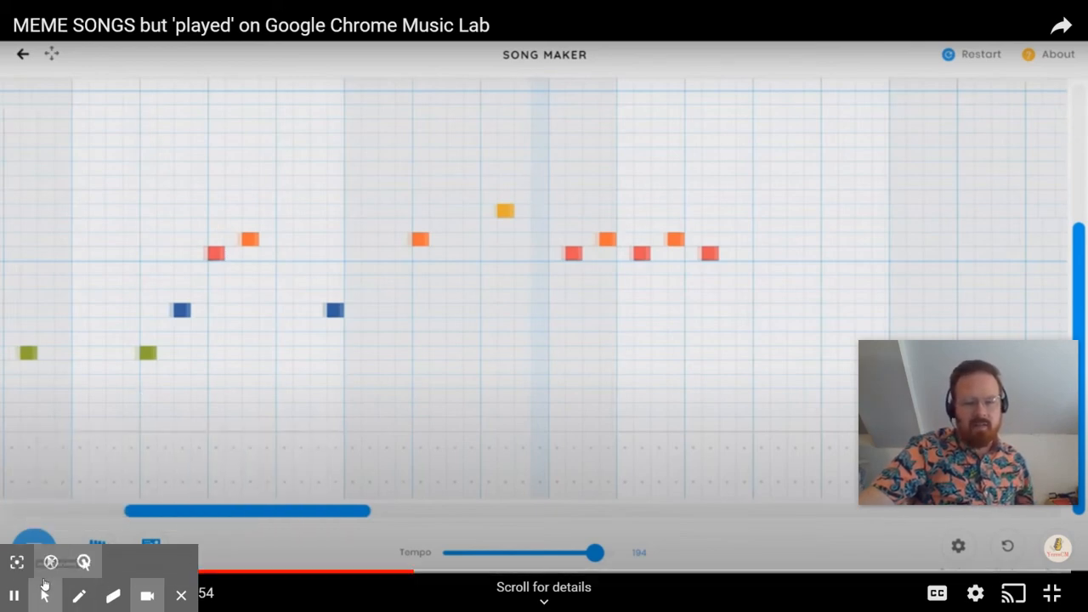
left_click(17, 562)
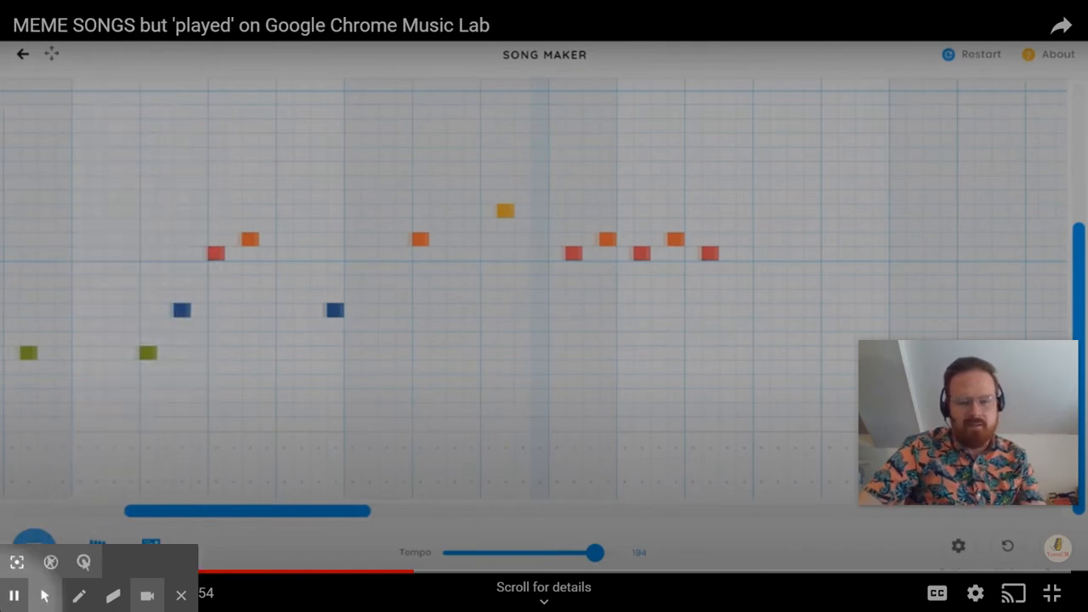
left_click(19, 565)
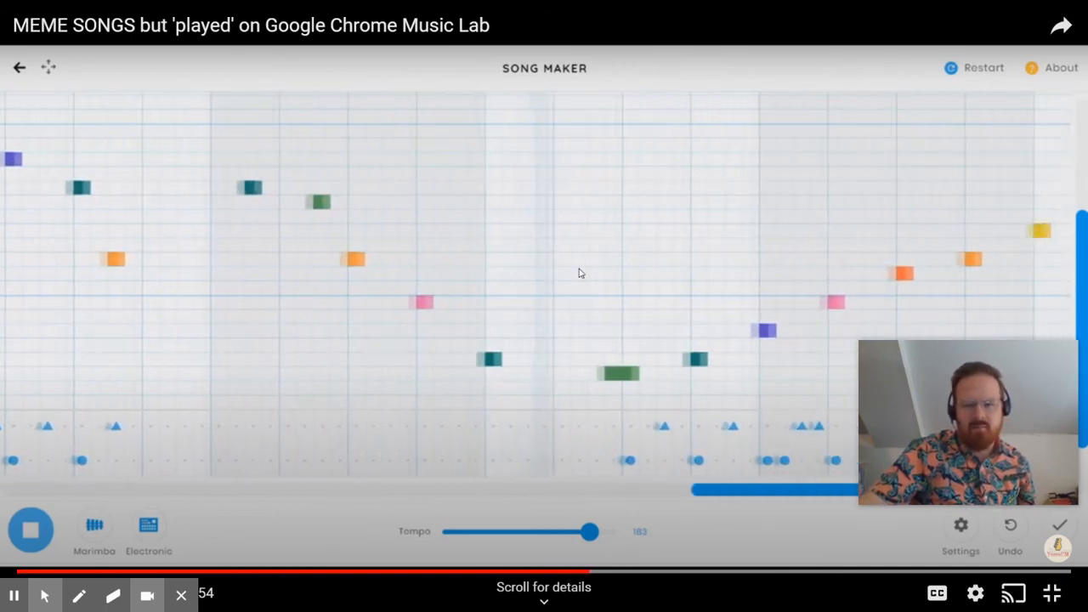
Pause the meme songs video and toggle playback of "Astronomia - but played on Chrome Music Lab".
left_click(579, 272)
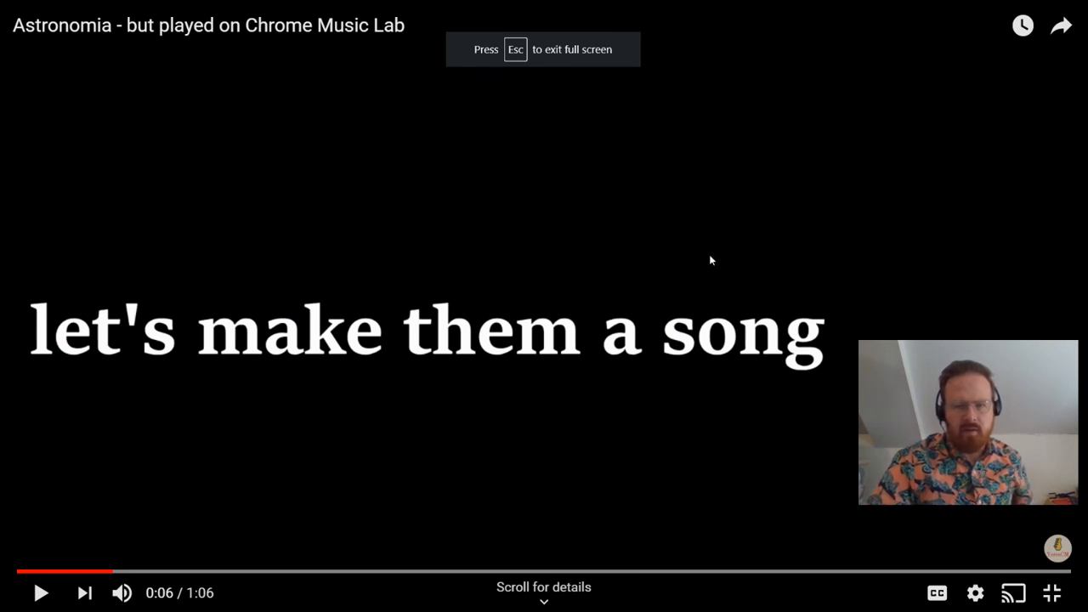
left_click(554, 211)
left_click(553, 210)
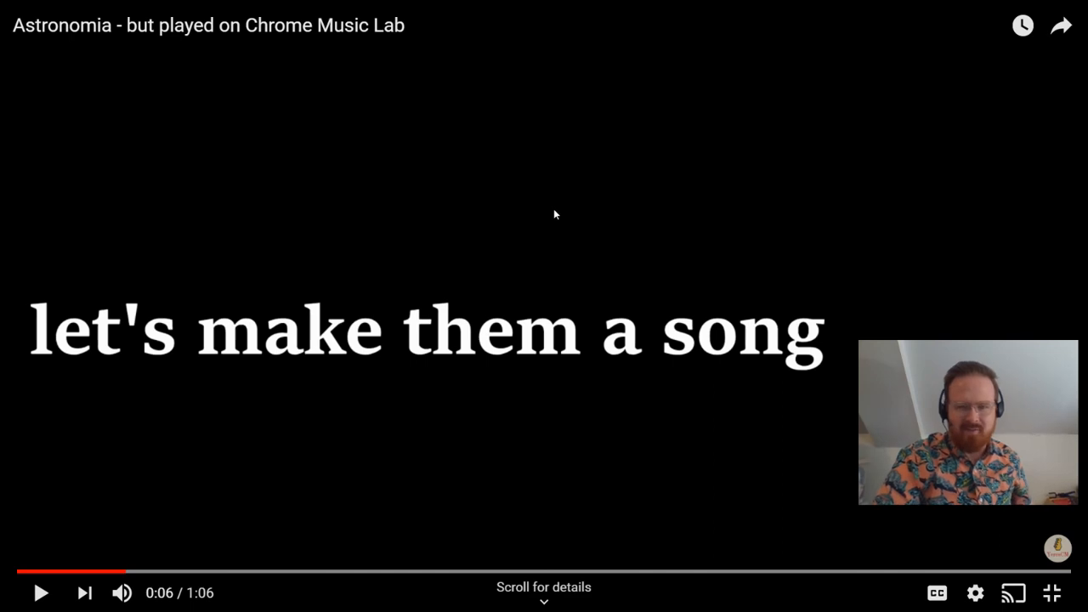
Play the Astronomia video until about 0:28, pause it and leave full screen.
left_click(553, 210)
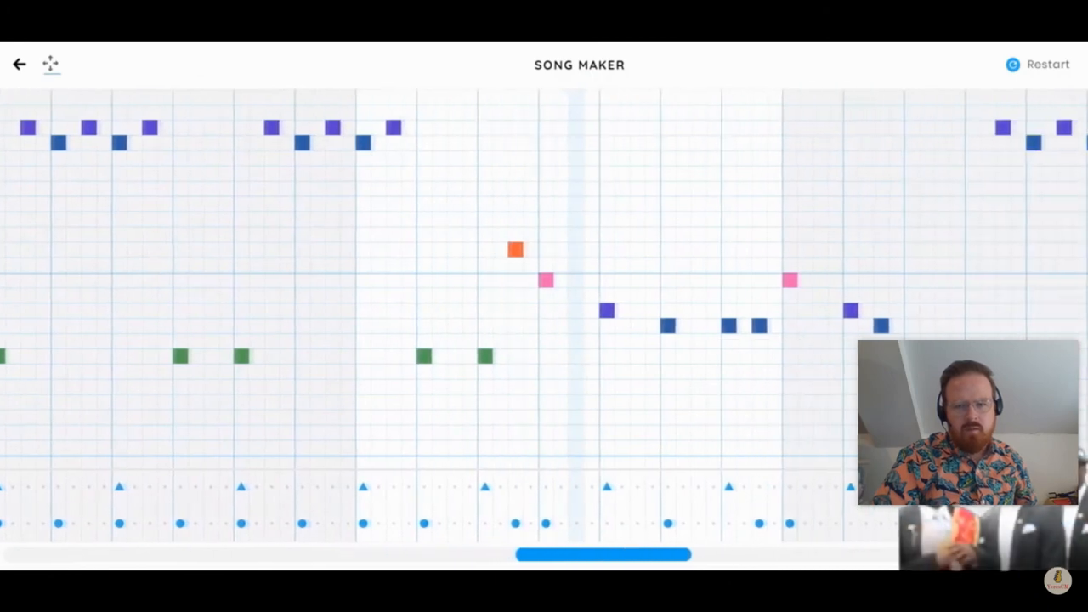
left_click(553, 214)
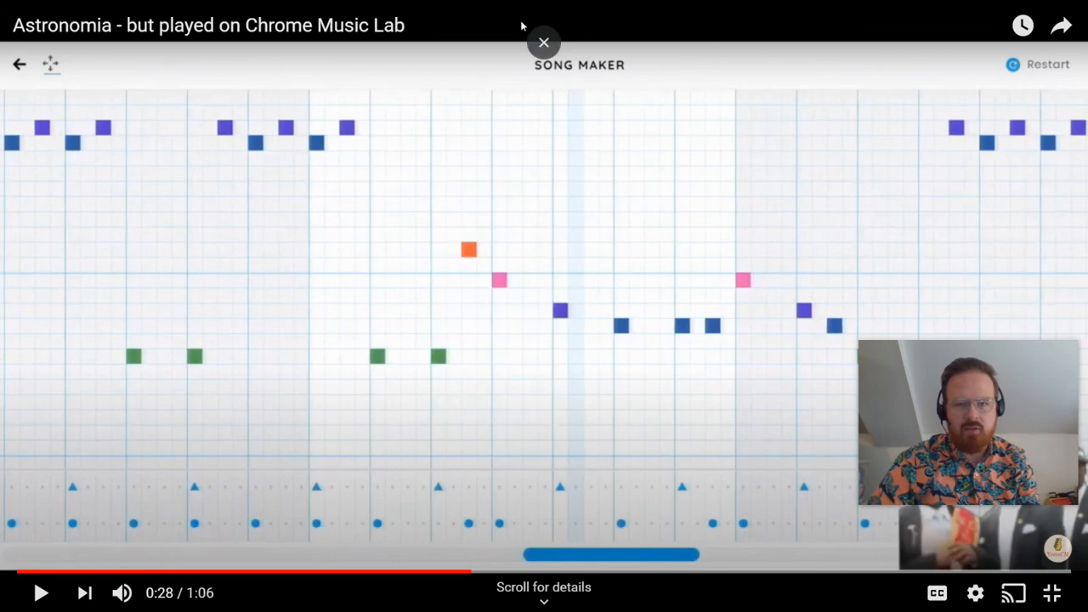
left_click(547, 46)
Switch to the Song Maker song with the simple melody and move the webcam overlay higher, clear of the save control.
left_click(406, 15)
left_click(286, 13)
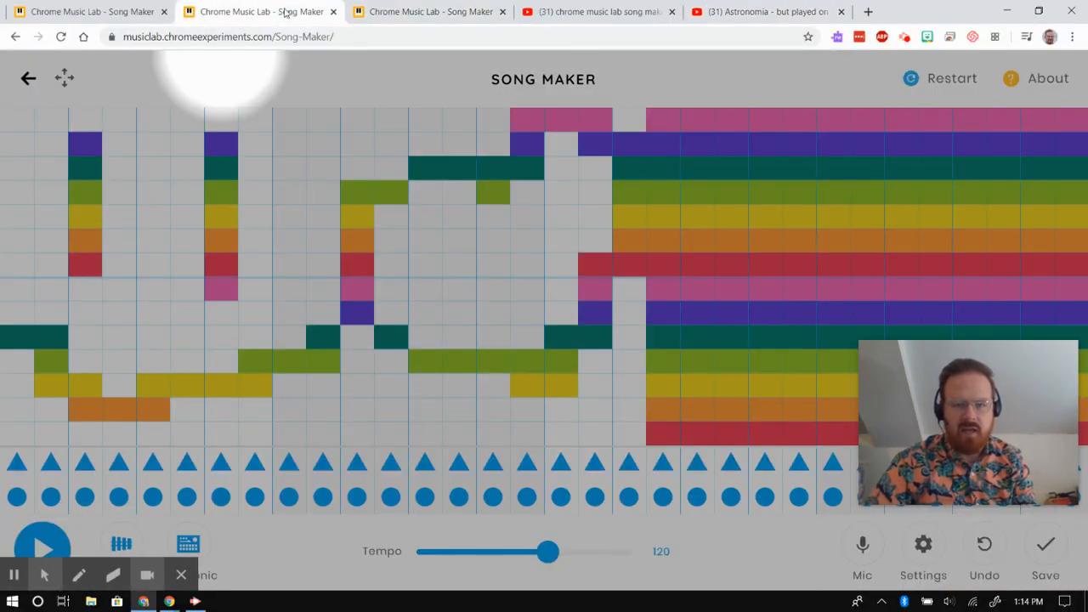
left_click(382, 12)
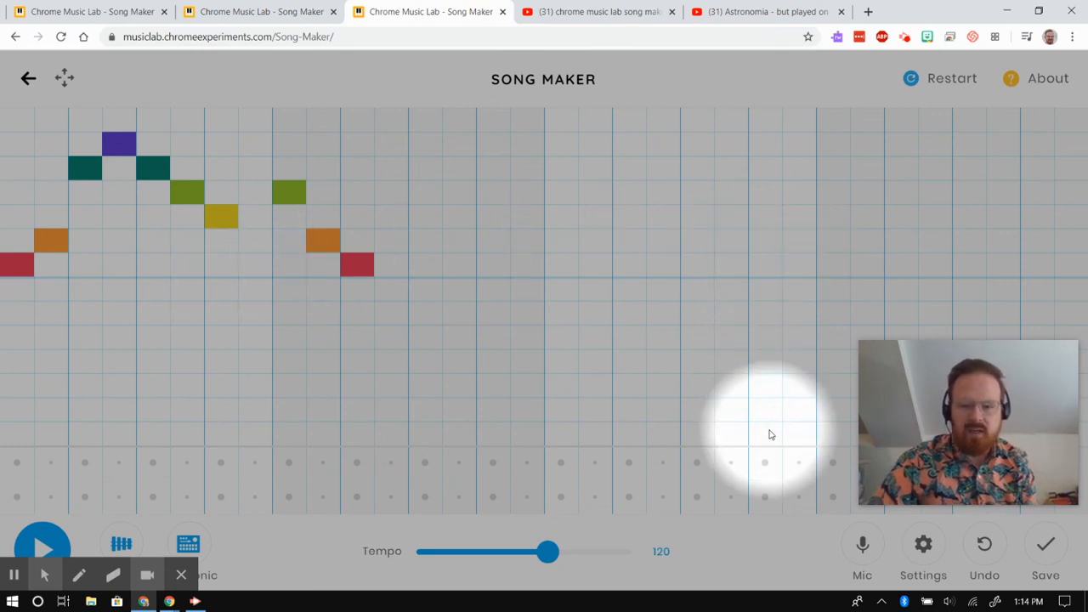
left_click_drag(960, 403, 955, 260)
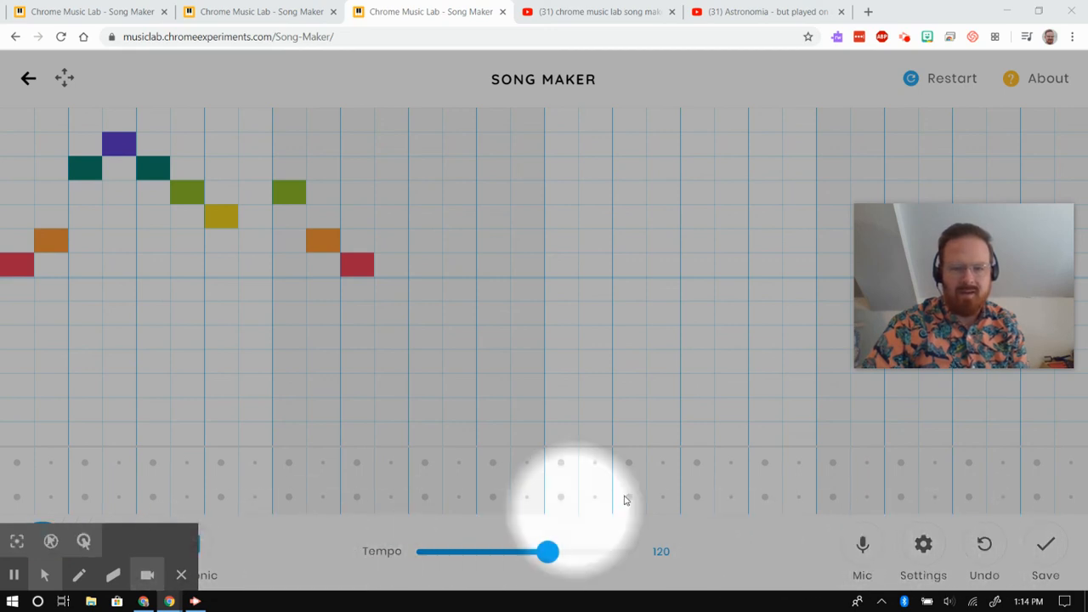
Save the simple melody song and copy its share link.
left_click(1047, 543)
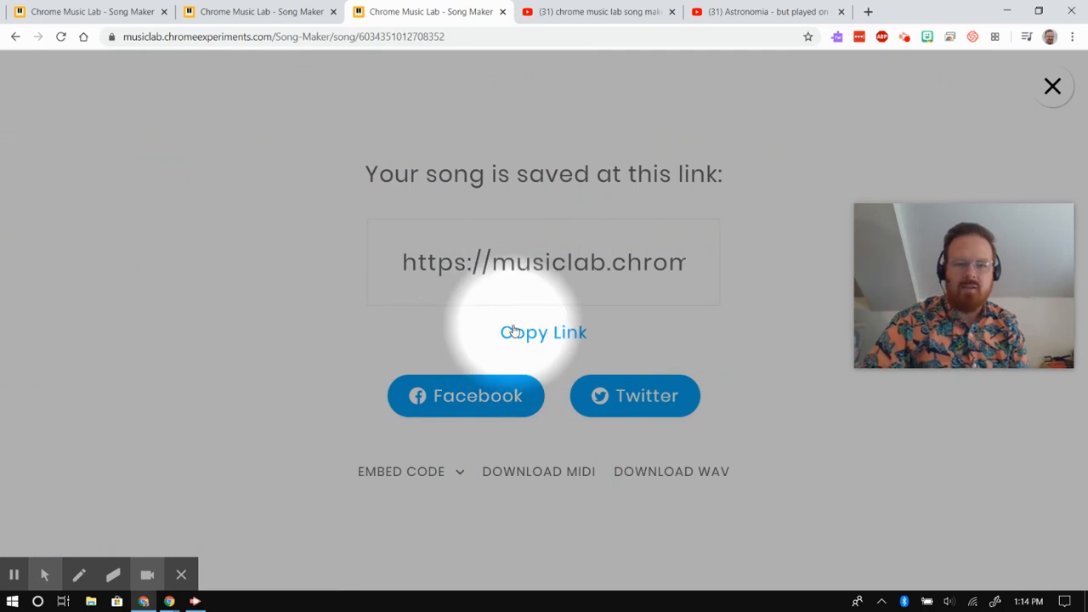
left_click(514, 332)
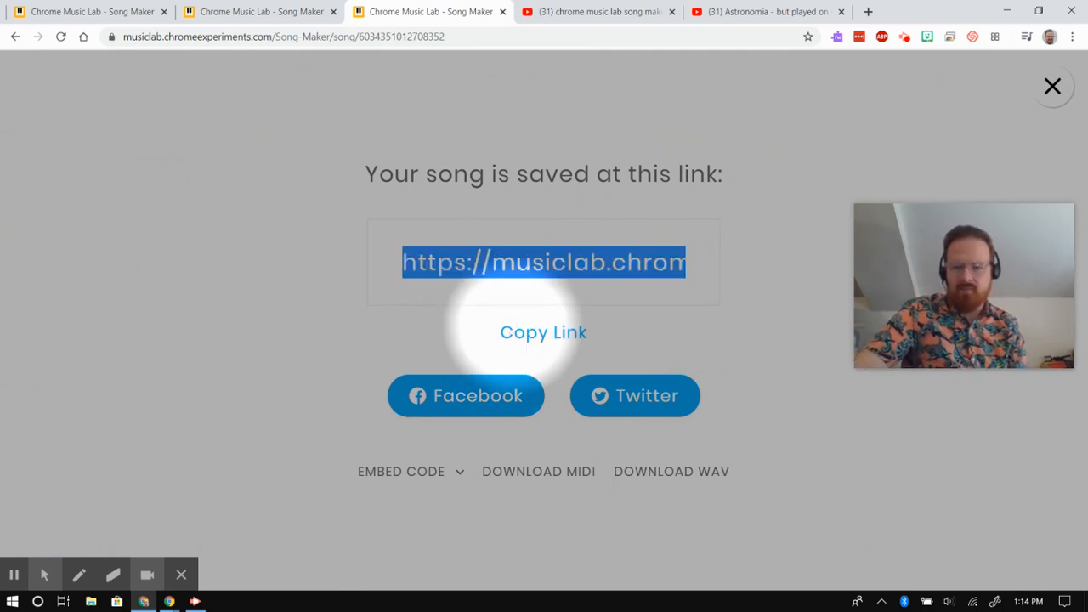